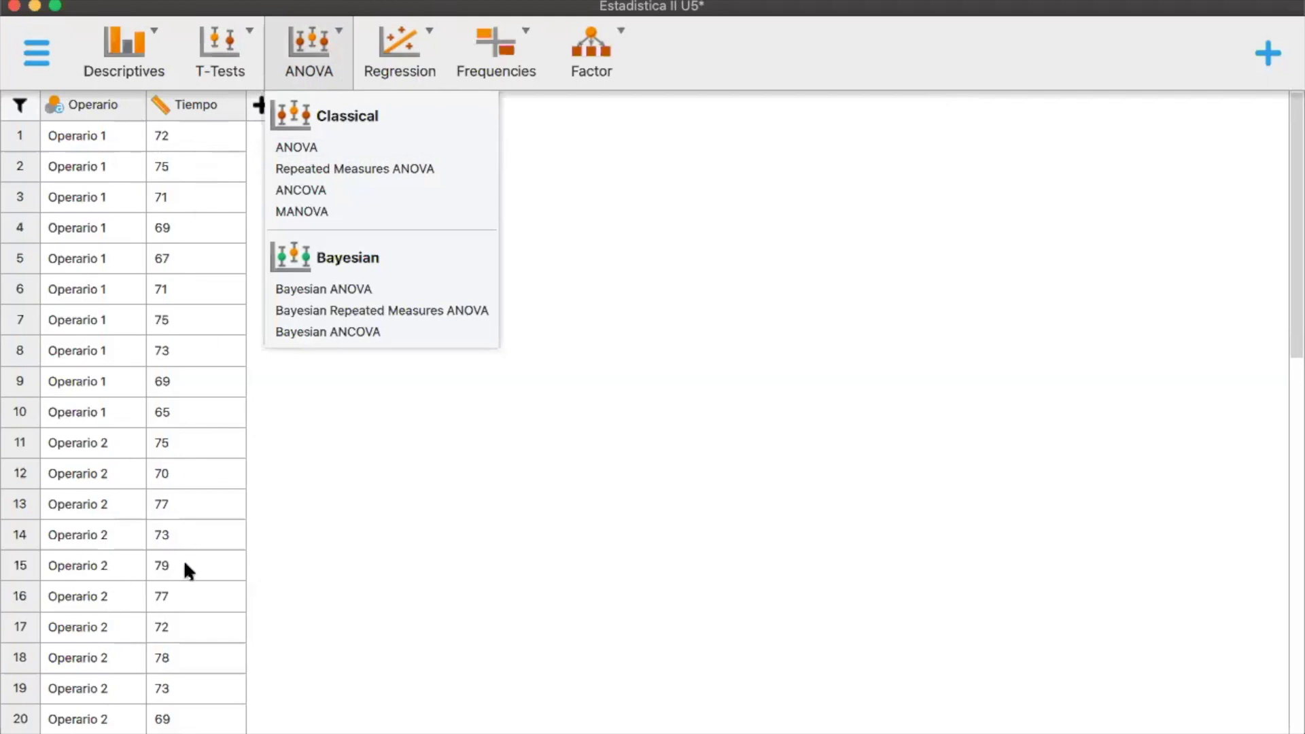
# Step: Set up a classical ANOVA with Tiempo as the dependent variable and Operario as the fixed factor
pyautogui.click(299, 151)
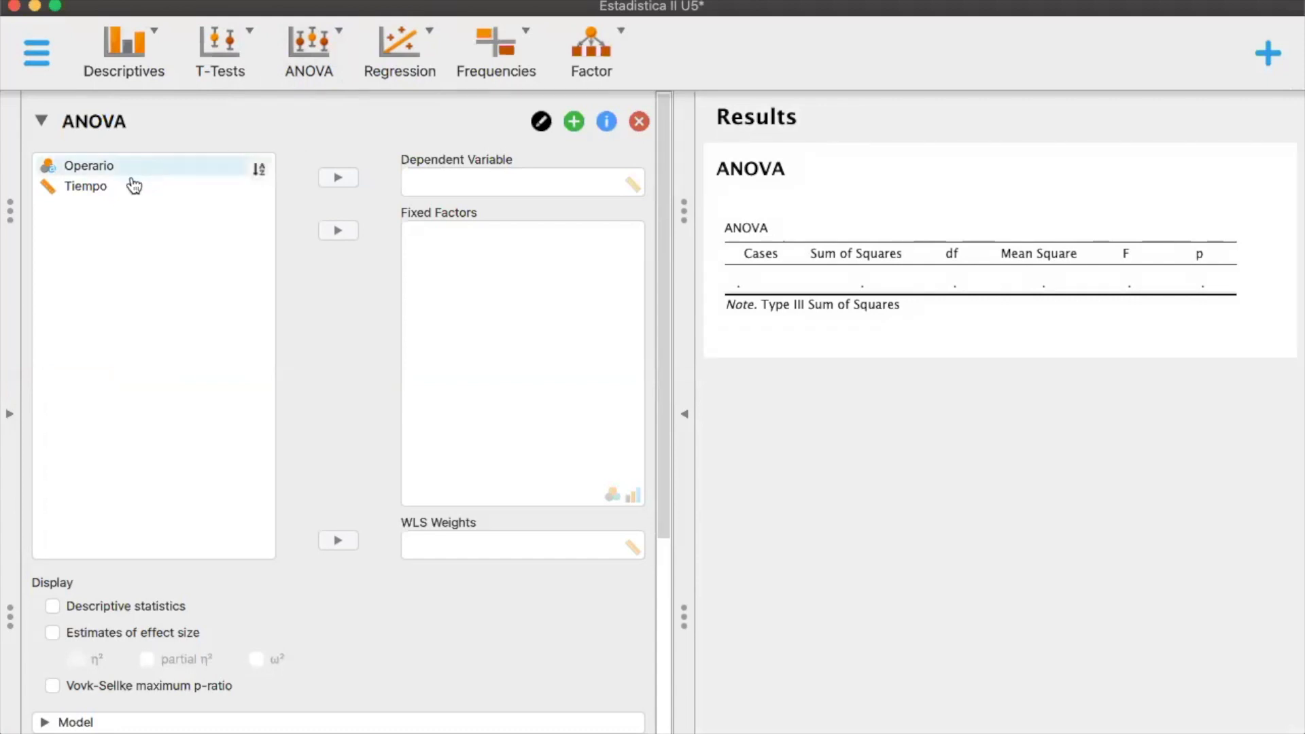
pyautogui.click(95, 192)
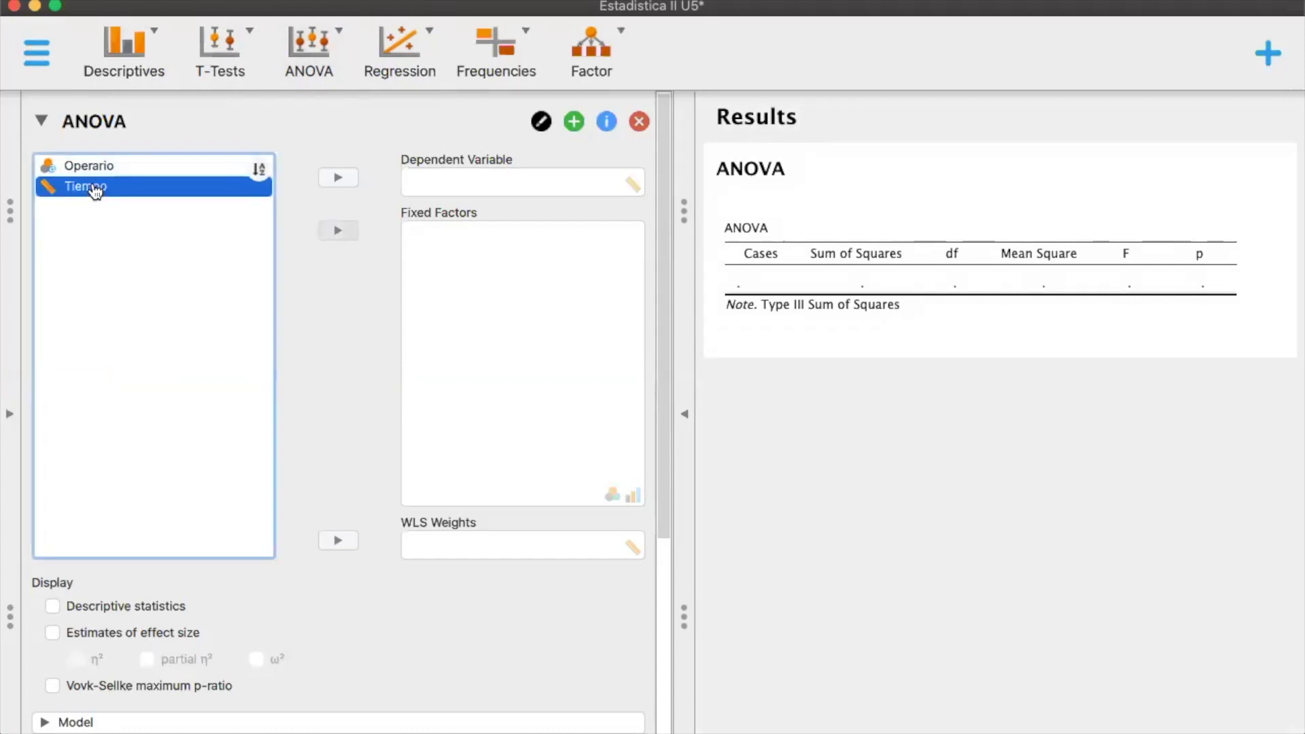
pyautogui.click(339, 180)
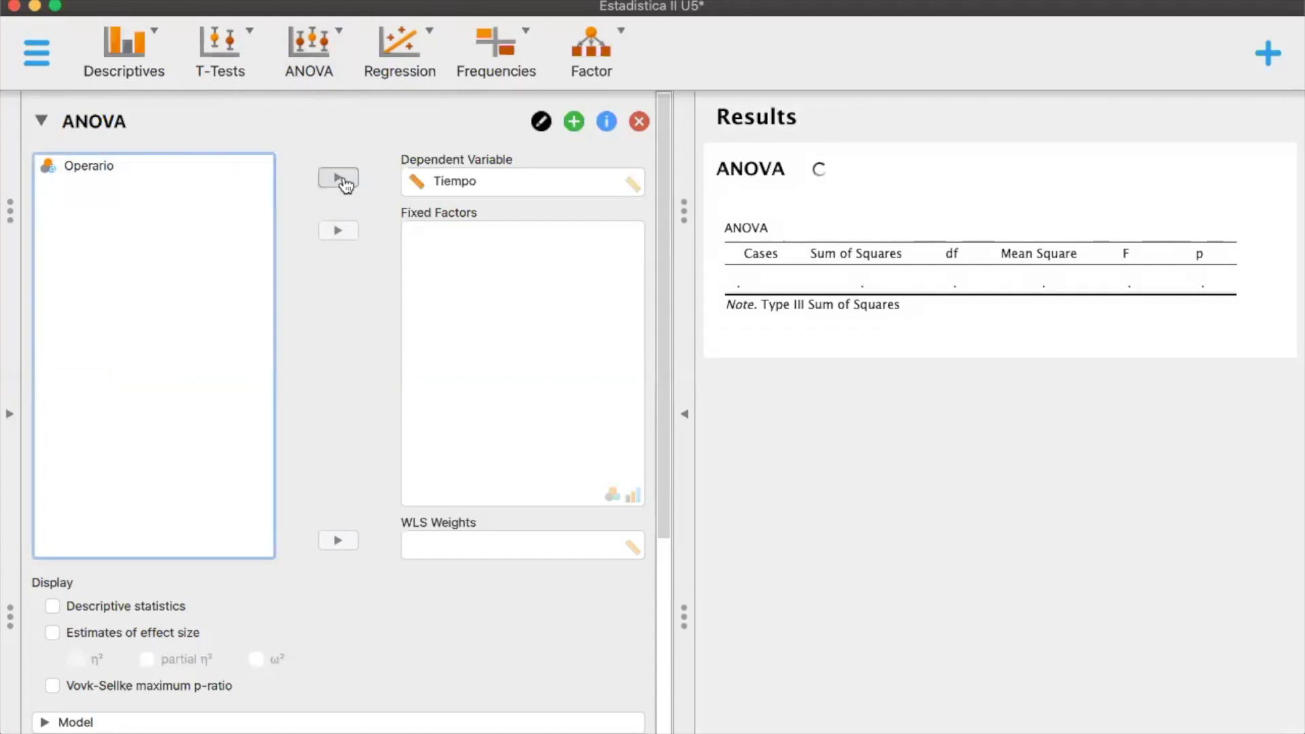
pyautogui.click(92, 168)
pyautogui.click(340, 231)
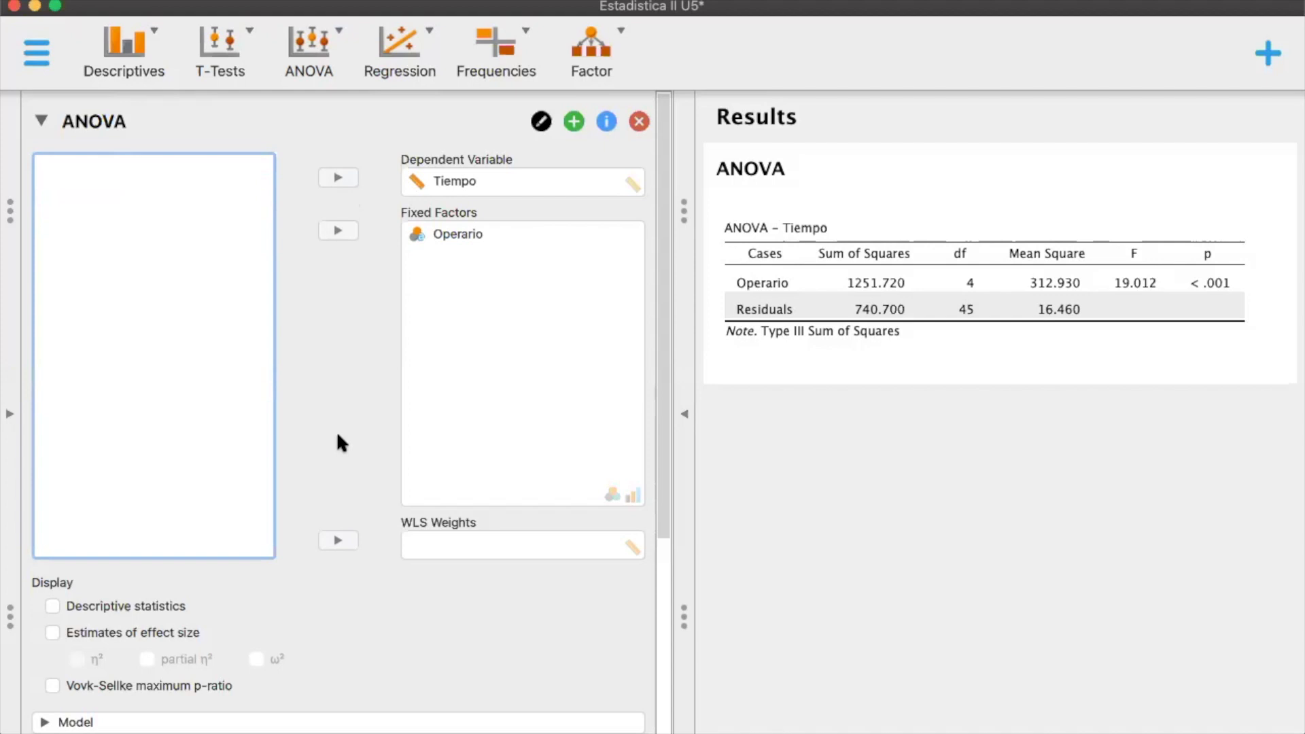
# Step: Add the homogeneity tests and the Q-Q plot of residuals to the ANOVA's assumption checks
pyautogui.scroll(-5, 341, 424)
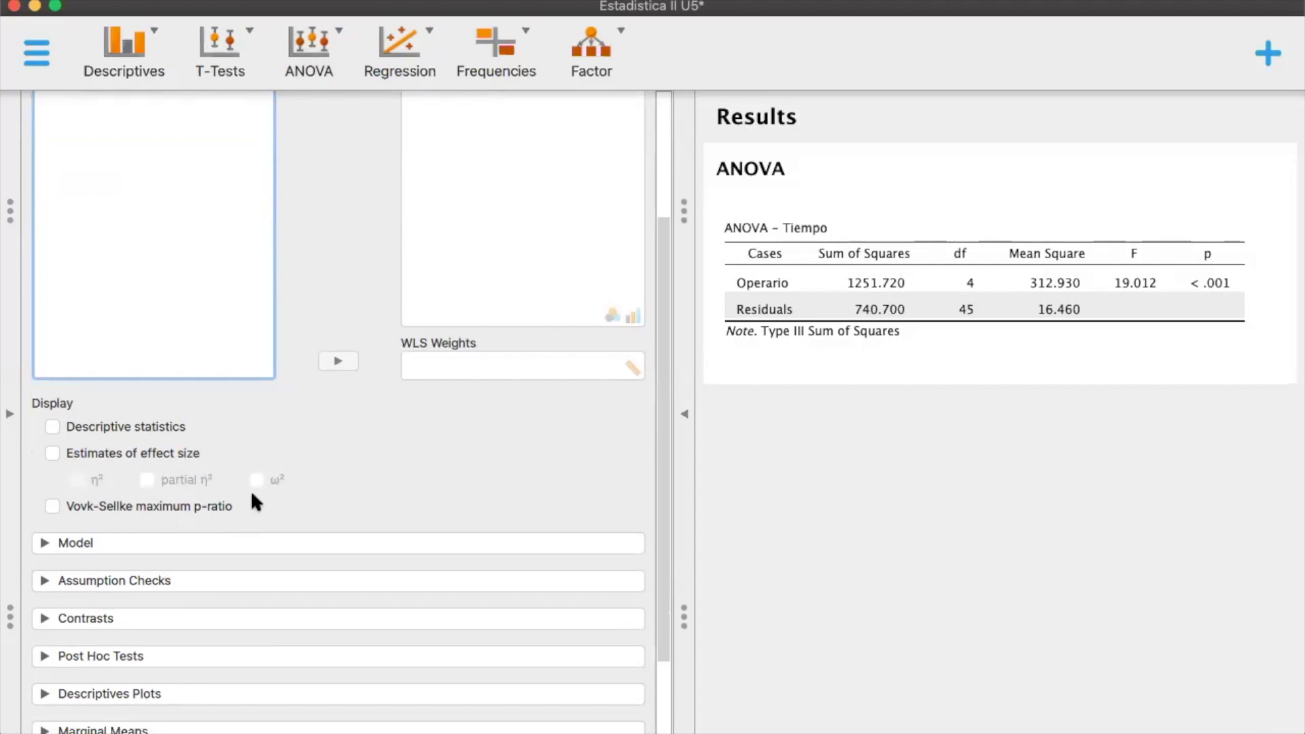
pyautogui.scroll(-3, 252, 503)
pyautogui.click(74, 478)
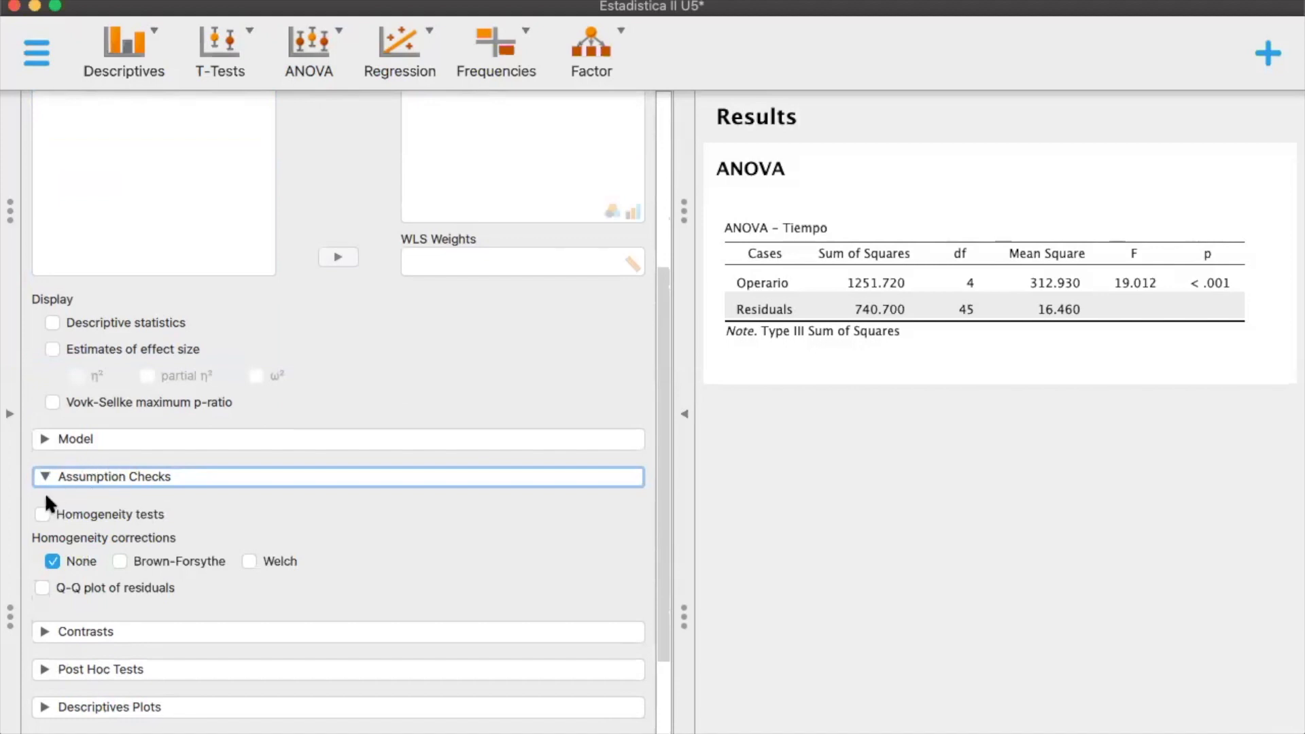
pyautogui.click(43, 515)
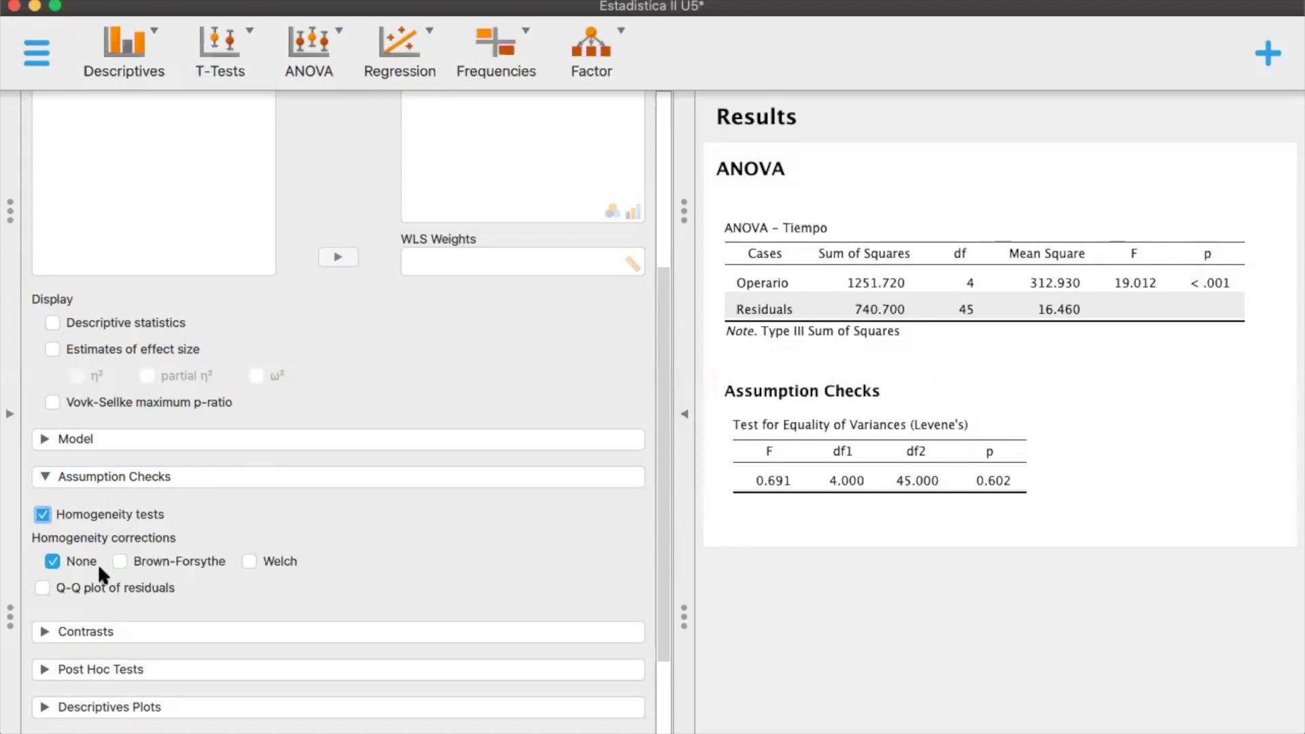
pyautogui.click(42, 589)
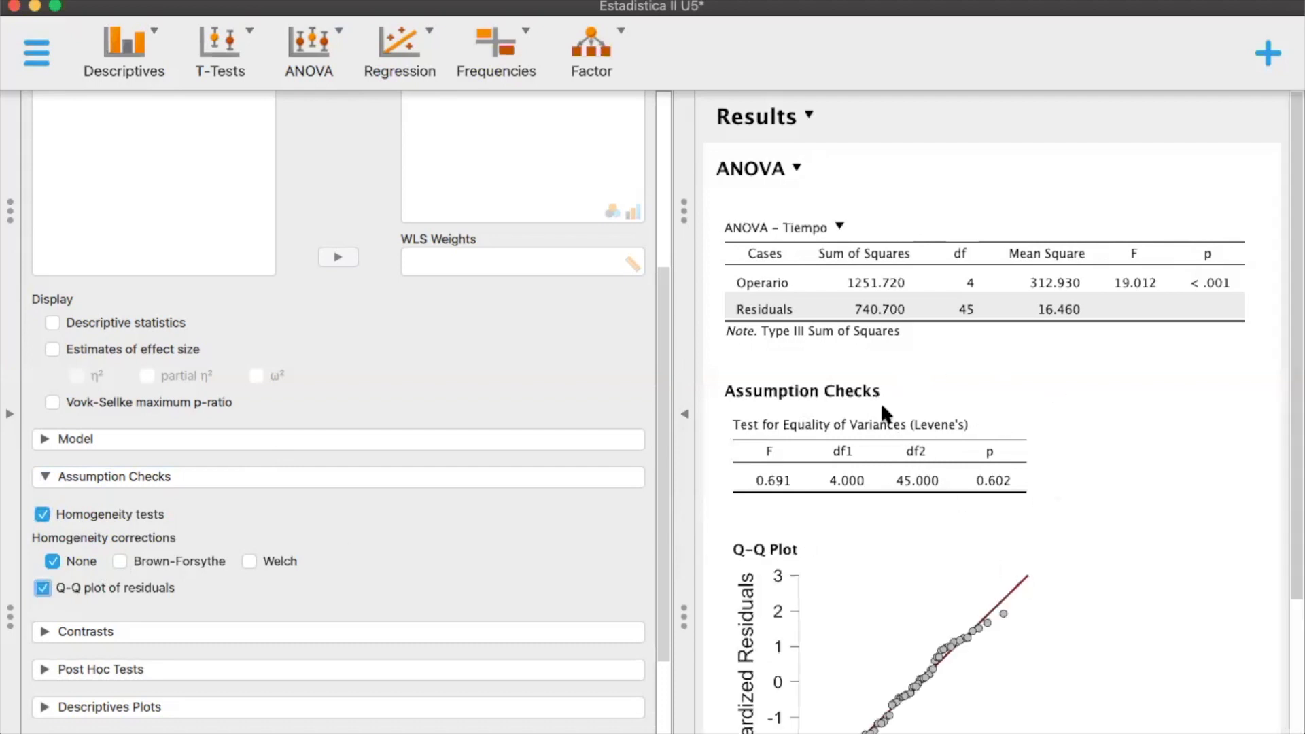
pyautogui.scroll(-4, 893, 439)
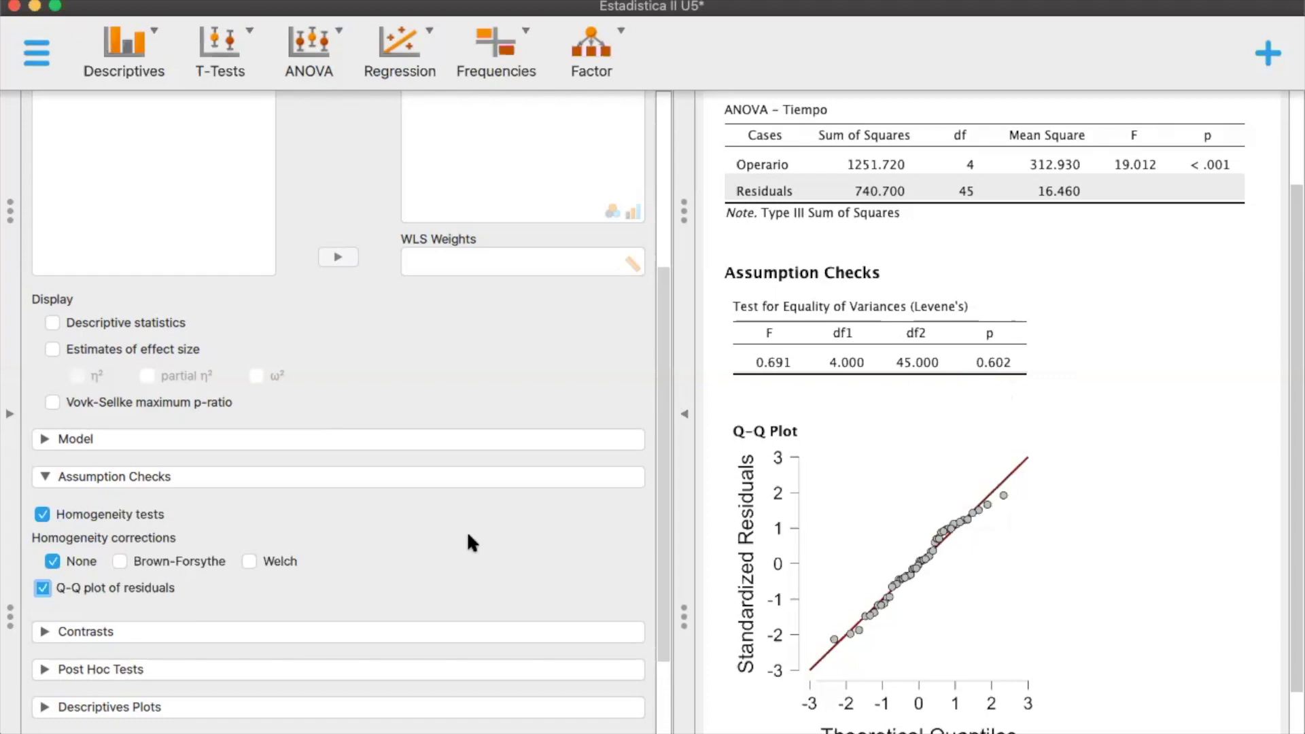
# Step: Add the Brown-Forsythe and Welch homogeneity corrections, and switch to the presentation slide on departures from normality in Q-Q plots
pyautogui.scroll(-3, 468, 537)
pyautogui.click(121, 445)
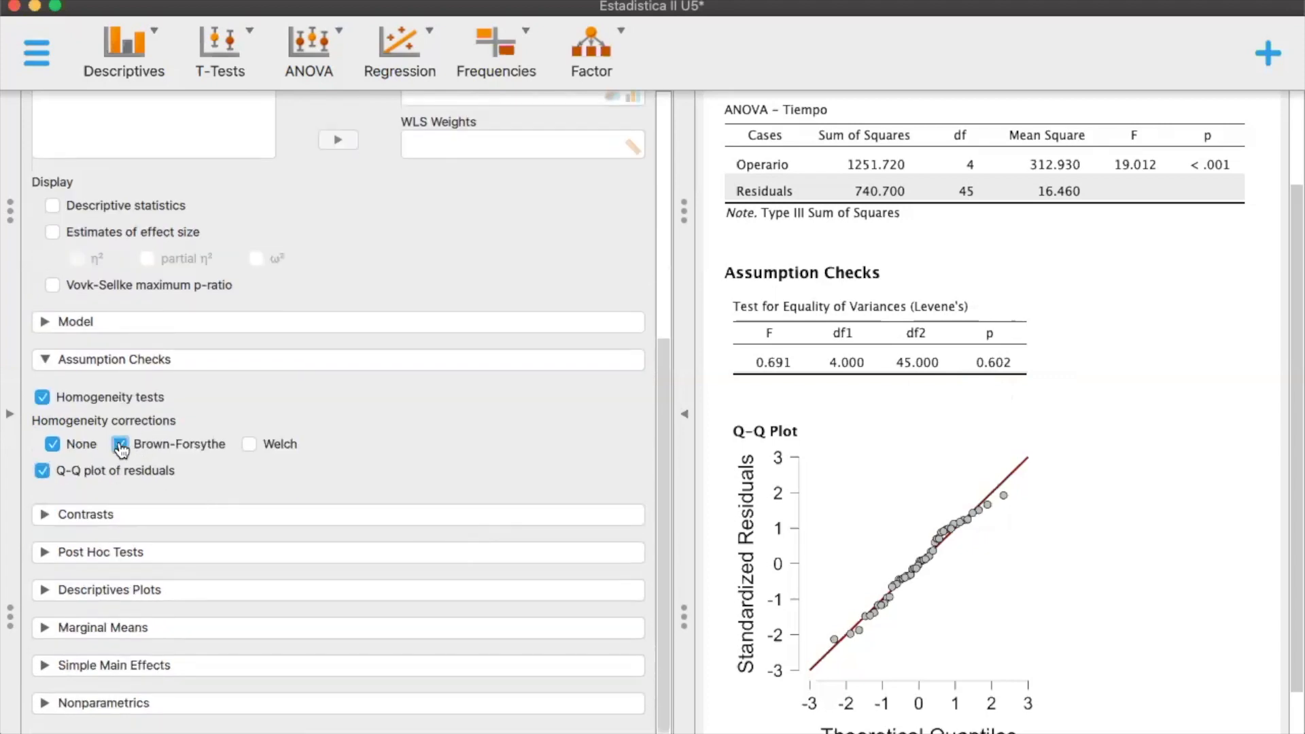
pyautogui.click(250, 445)
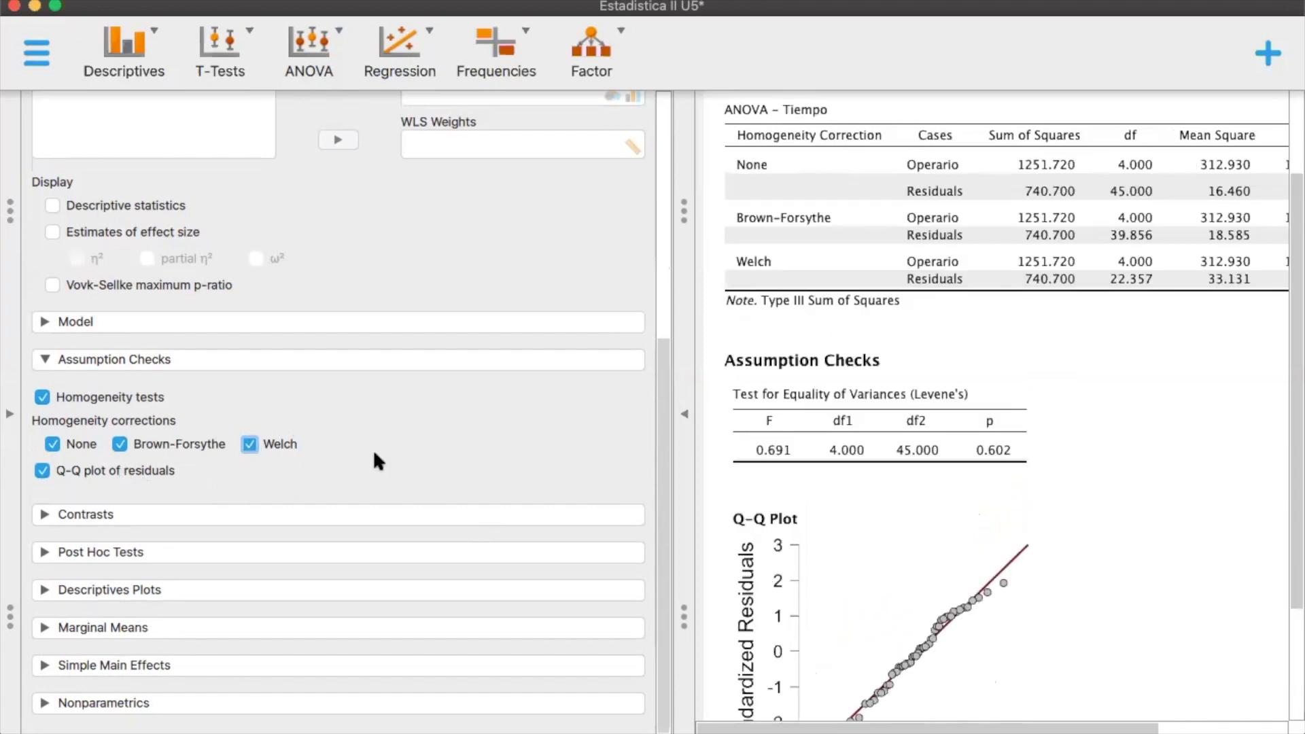
pyautogui.scroll(-4, 1096, 561)
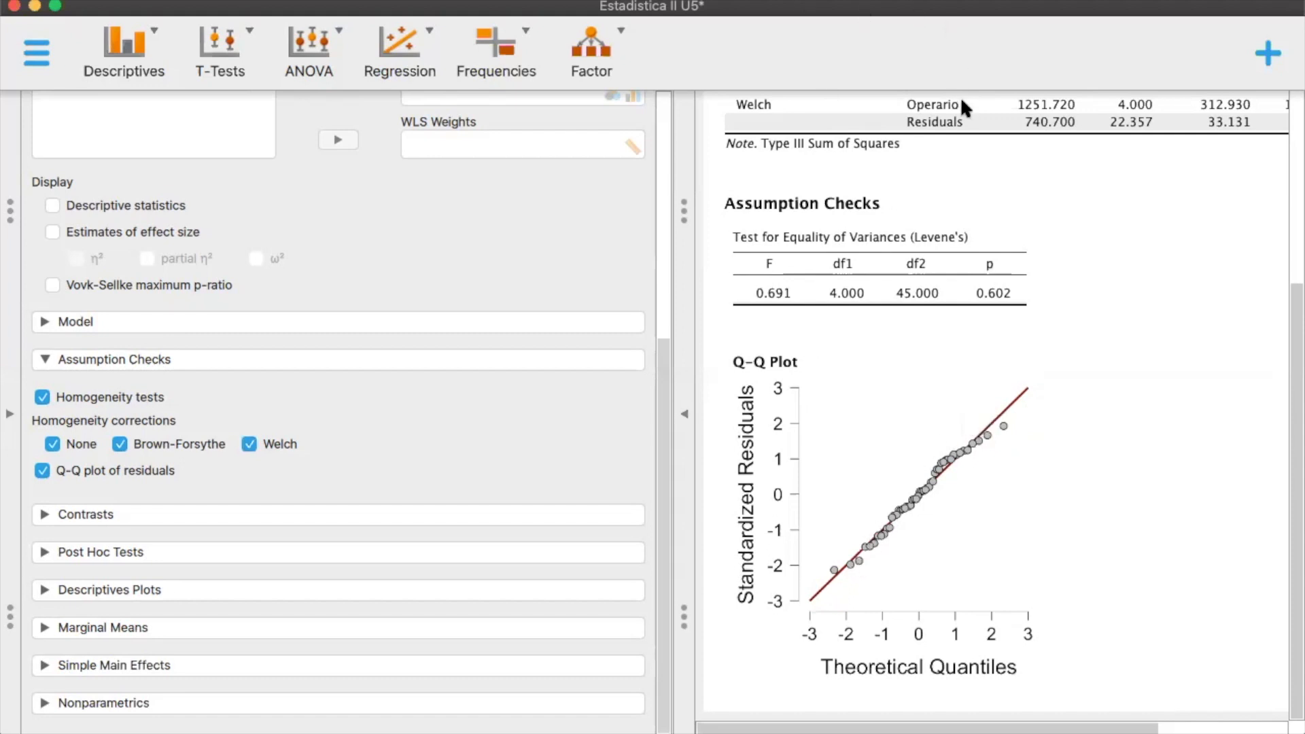
pyautogui.press('super+Tab')
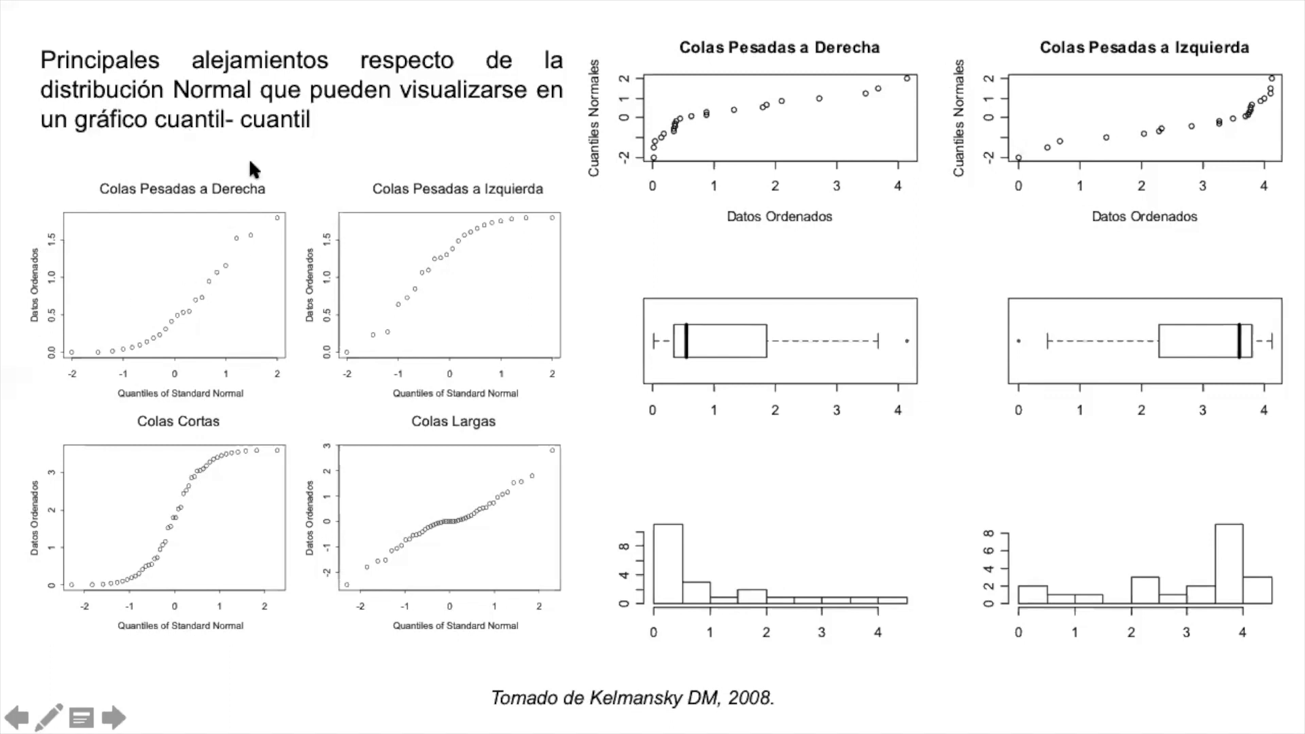
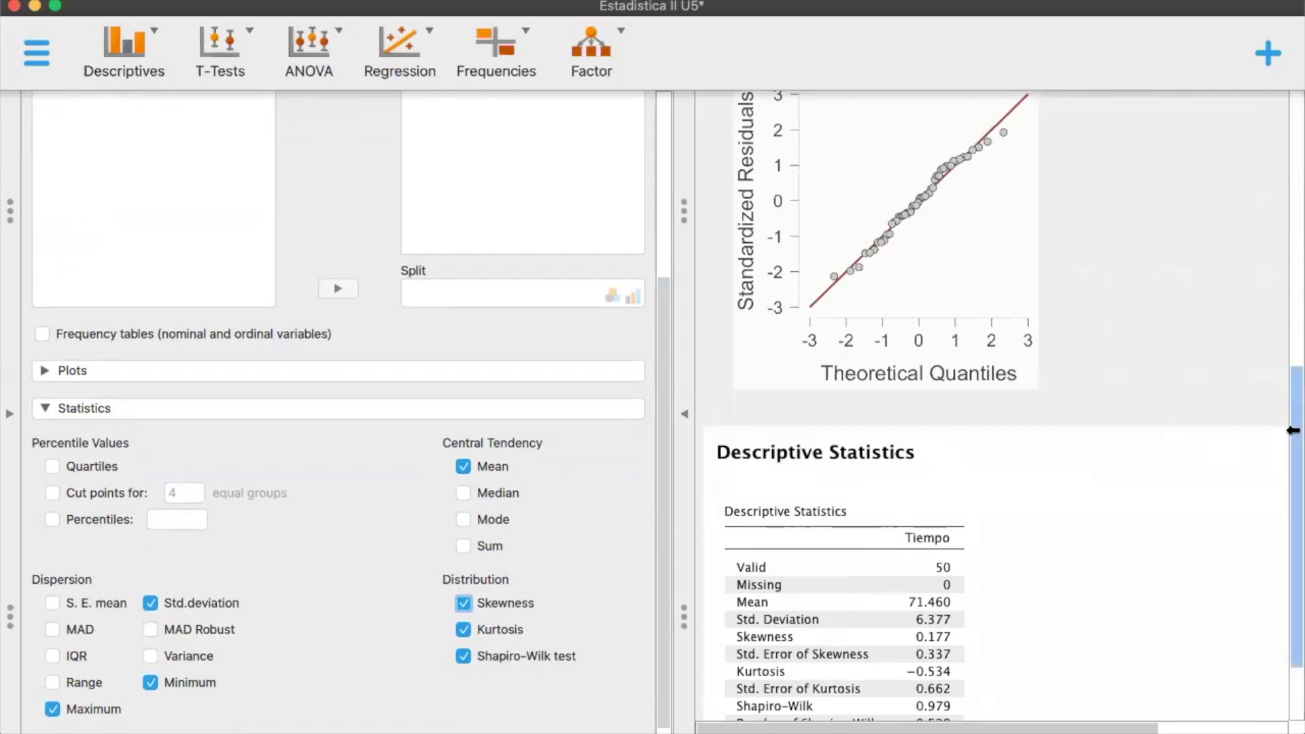
# Step: Split the descriptive statistics of Tiempo by Operario and review the Shapiro-Wilk values for each operator
pyautogui.scroll(-3, 1120, 467)
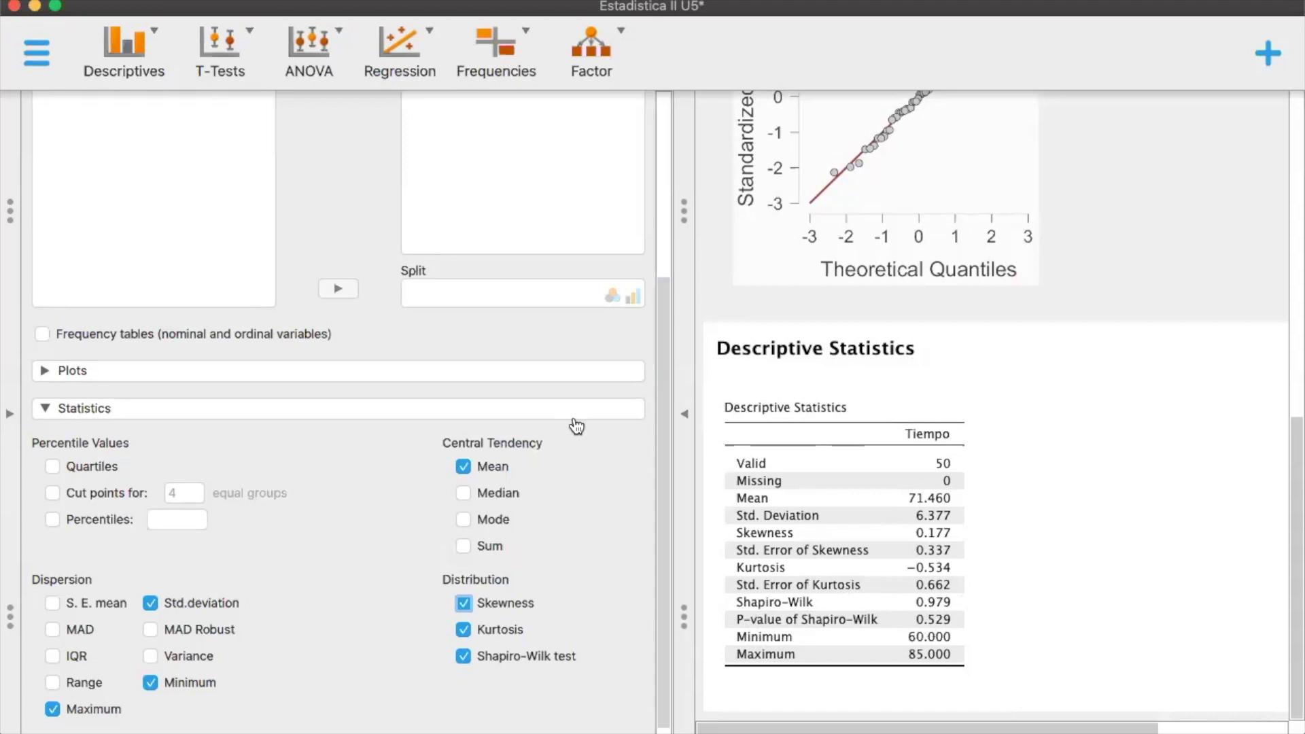
pyautogui.scroll(1, 540, 376)
pyautogui.scroll(3, 541, 376)
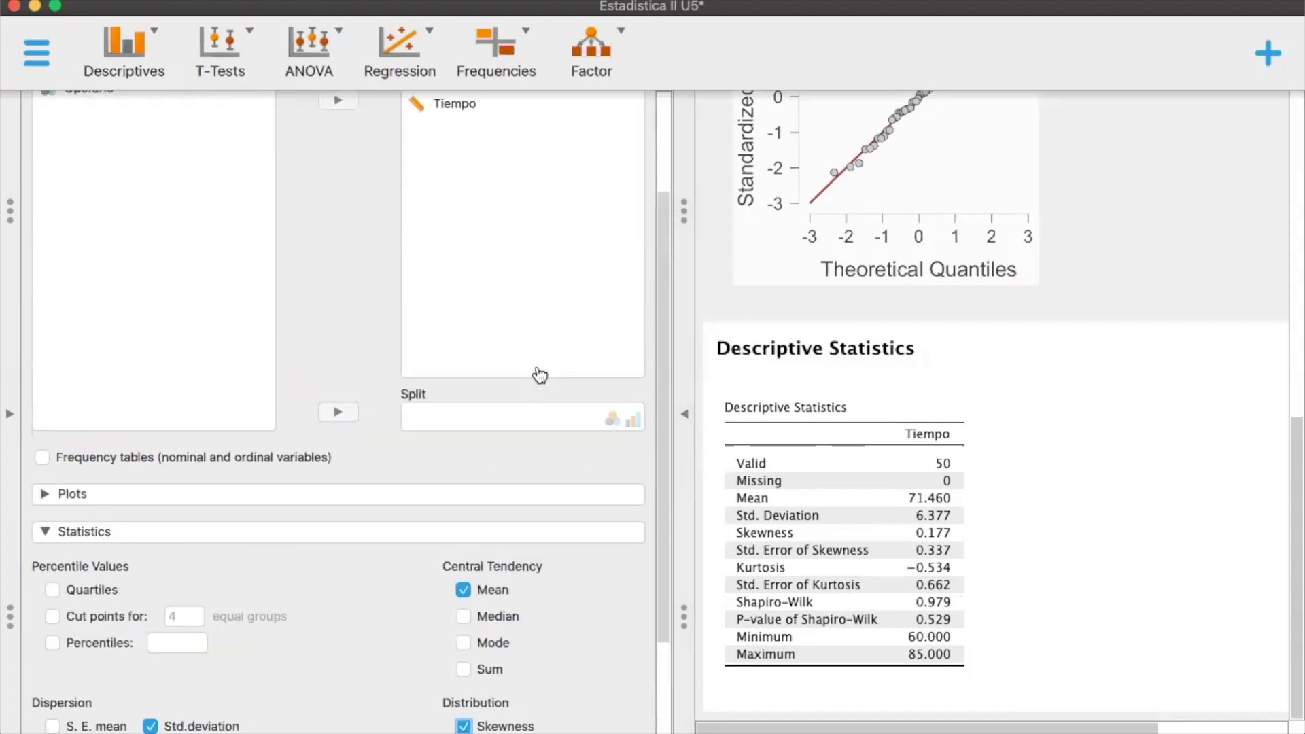
pyautogui.moveTo(669, 370); pyautogui.dragTo(670, 212)
pyautogui.click(85, 227)
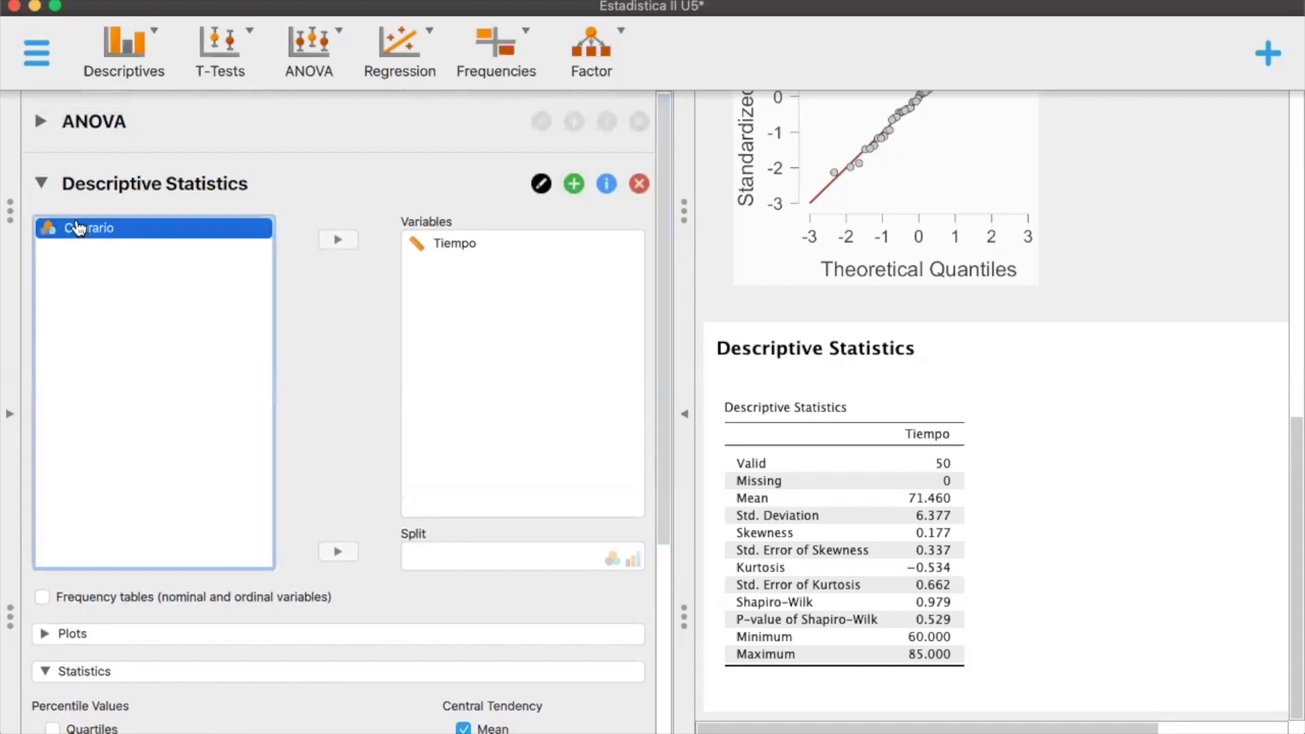
pyautogui.click(338, 551)
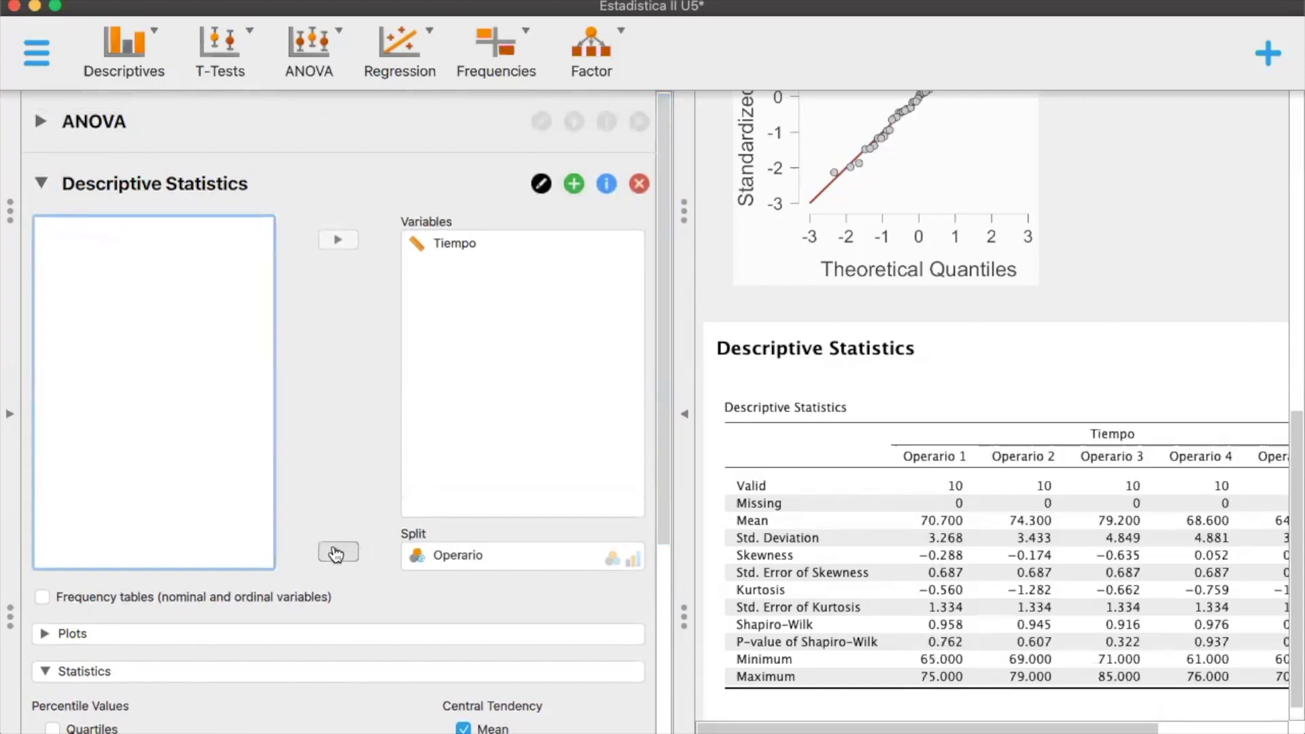
pyautogui.moveTo(907, 728)
pyautogui.mouseDown()
pyautogui.moveTo(866, 725)
pyautogui.moveTo(1078, 720)
pyautogui.moveTo(914, 719)
pyautogui.mouseUp()
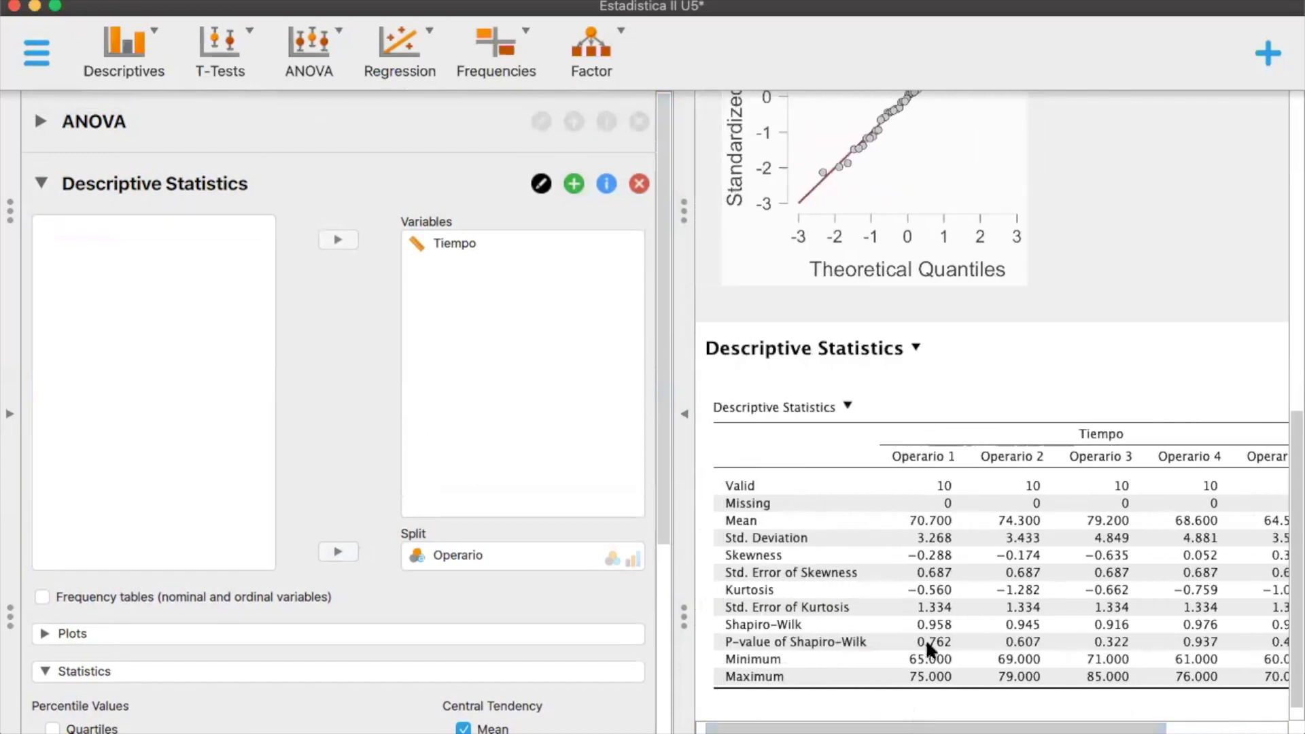
pyautogui.moveTo(1134, 725)
pyautogui.mouseDown()
pyautogui.moveTo(1253, 722)
pyautogui.moveTo(1158, 728)
pyautogui.mouseUp()
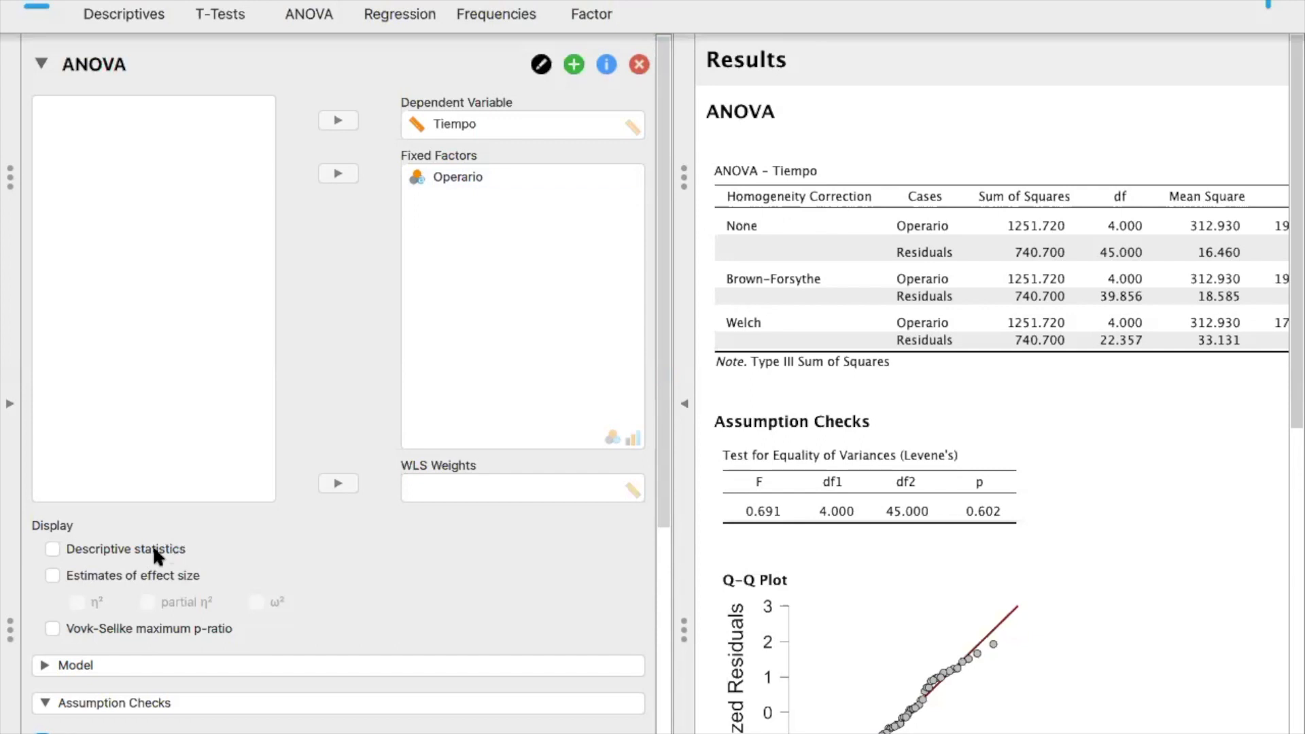
# Step: Add the effect size estimates η², partial η² and ω² to the ANOVA and expand the results to show the full table
pyautogui.click(53, 576)
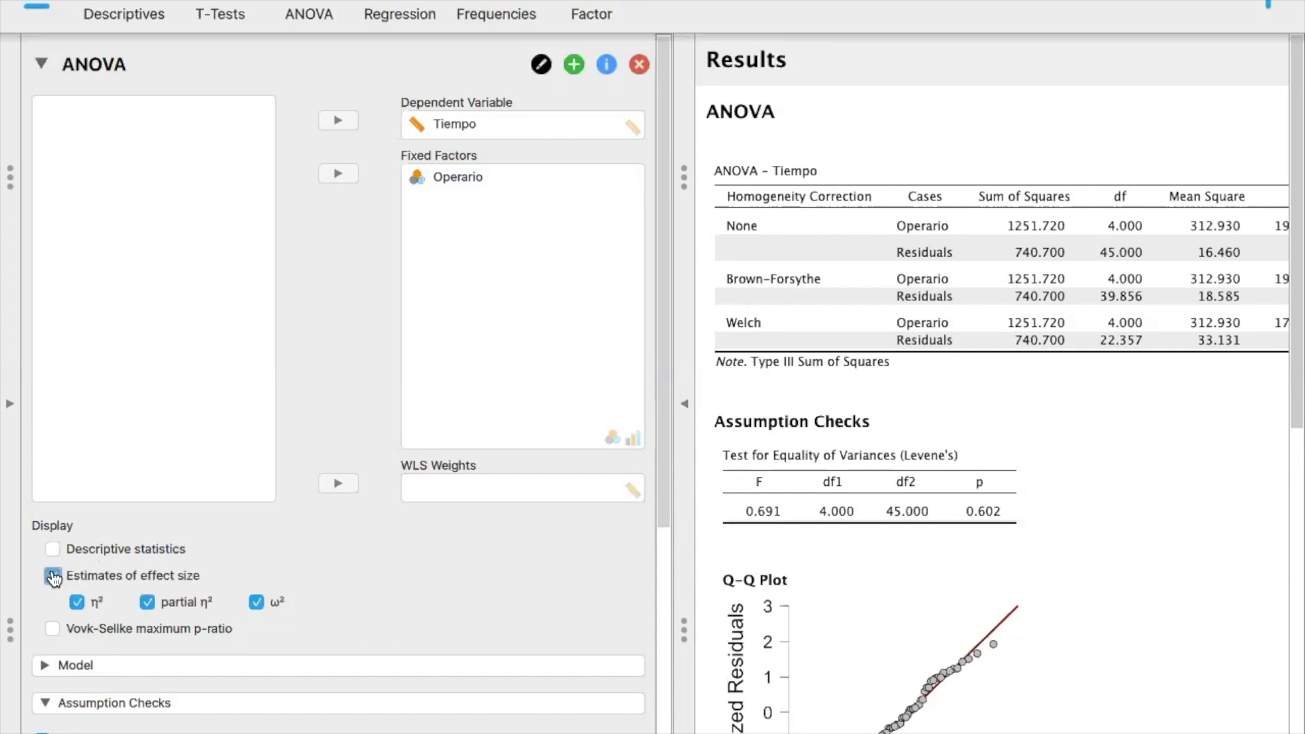
pyautogui.click(684, 403)
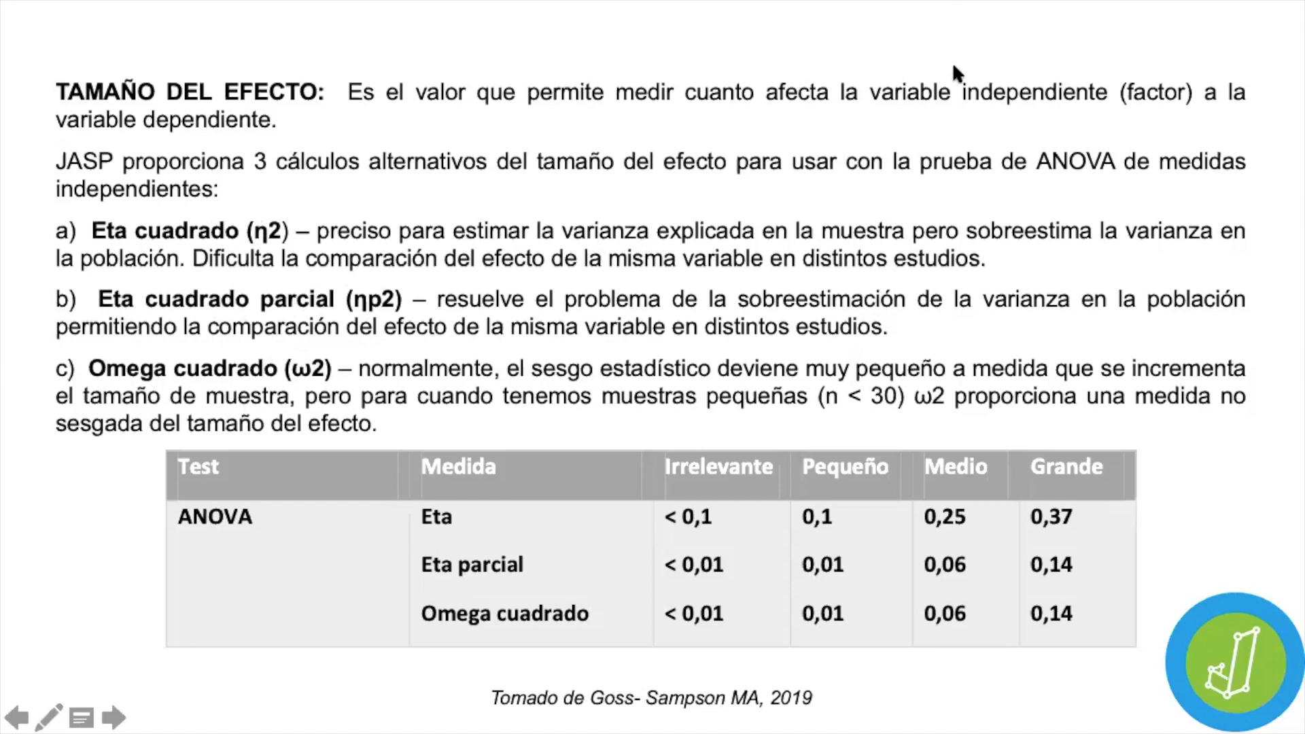
pyautogui.press('super+Tab')
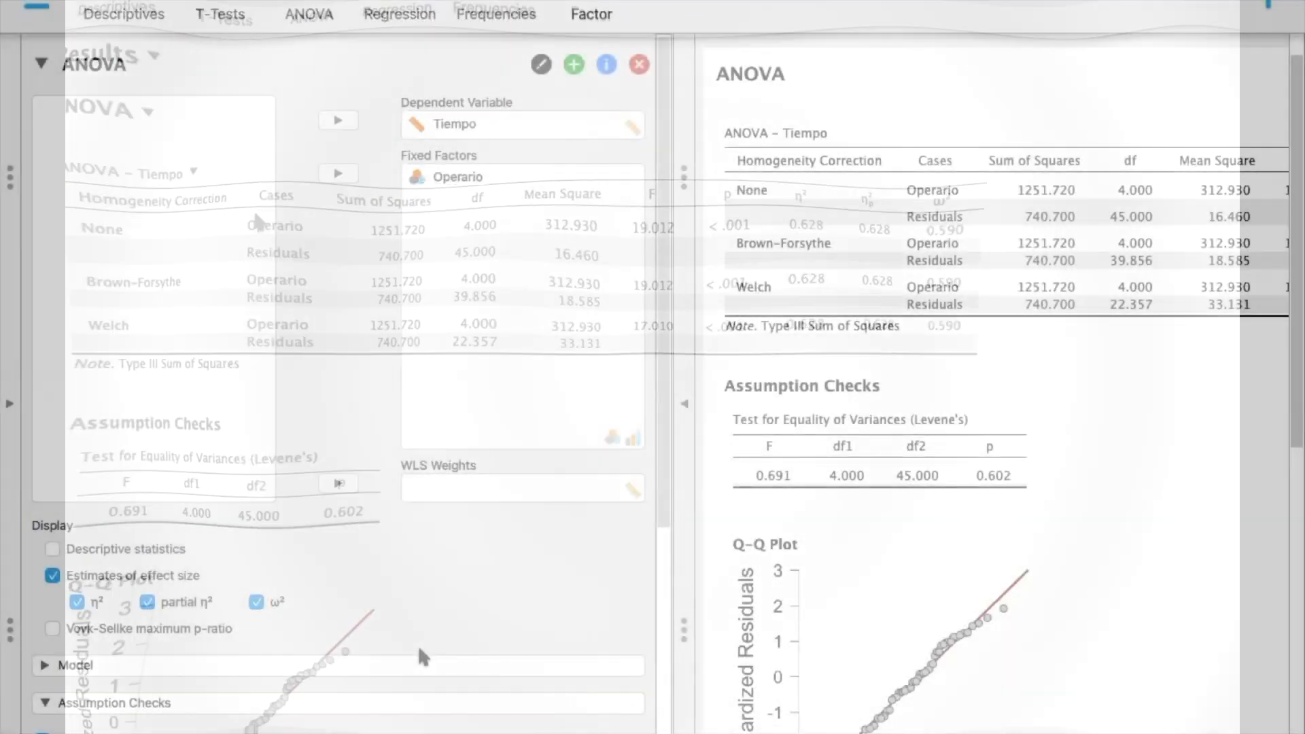
# Step: Run standard post hoc tests on Operario with the Tukey correction and view the comparisons table
pyautogui.scroll(-3, 418, 646)
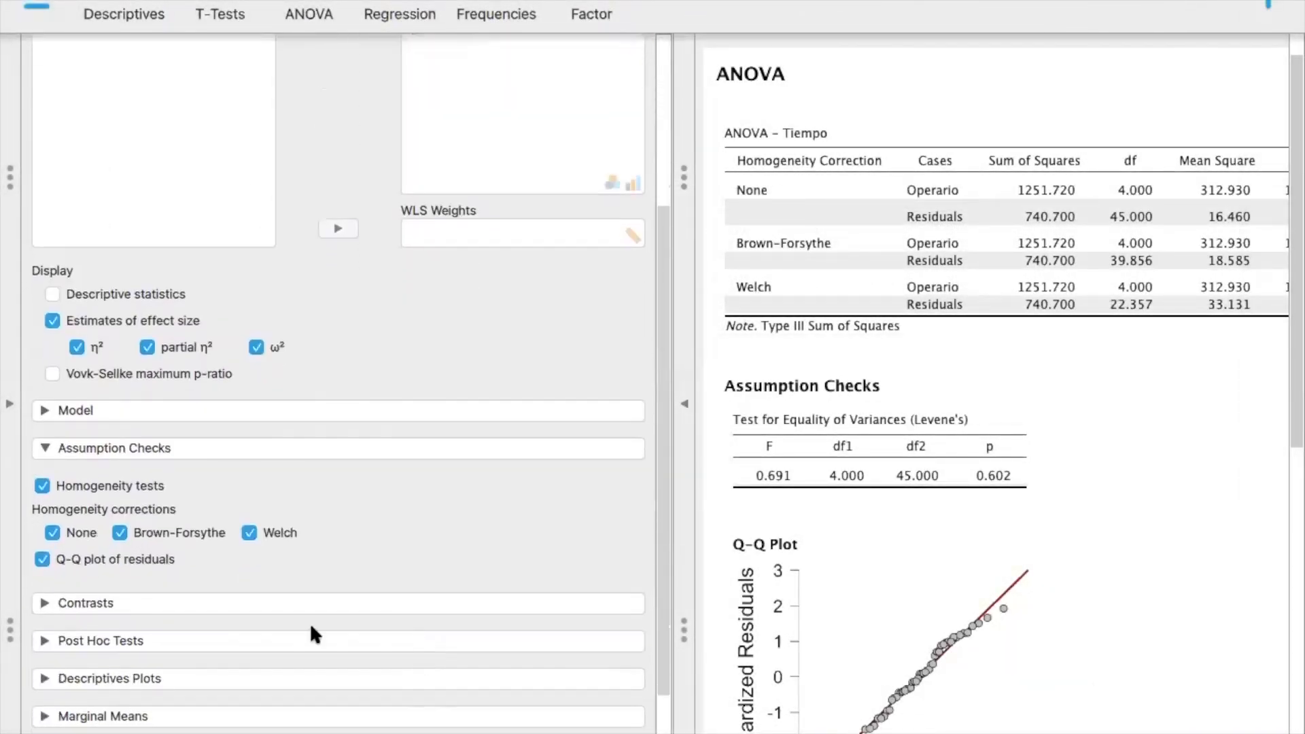
pyautogui.click(61, 642)
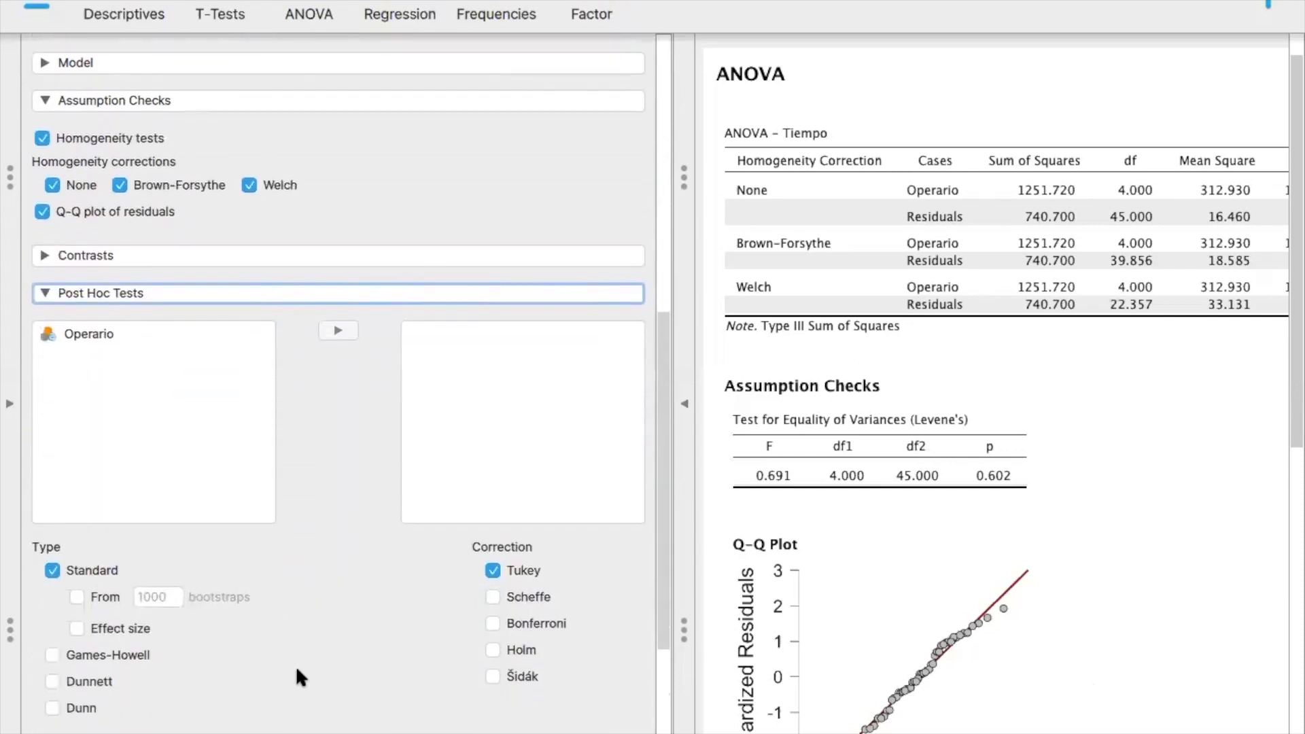
pyautogui.click(108, 334)
pyautogui.click(340, 332)
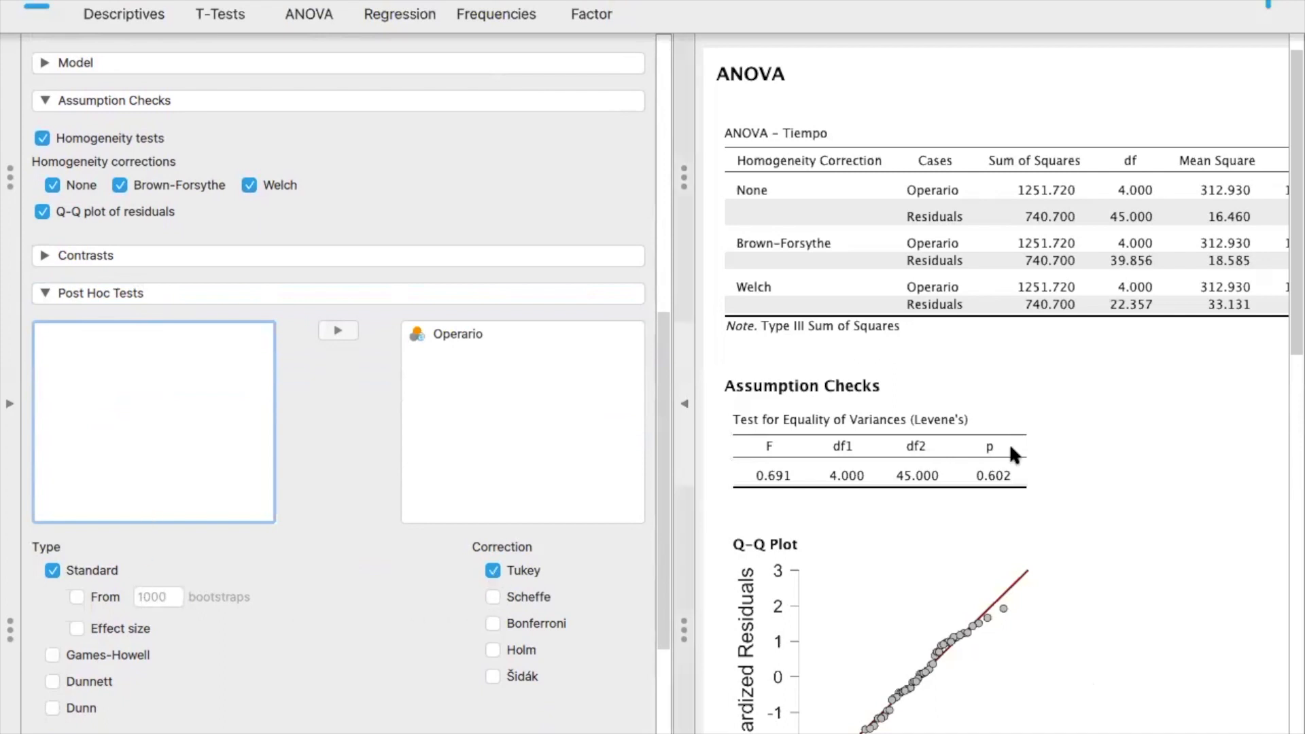
pyautogui.scroll(-6, 1007, 527)
pyautogui.scroll(-4, 1007, 533)
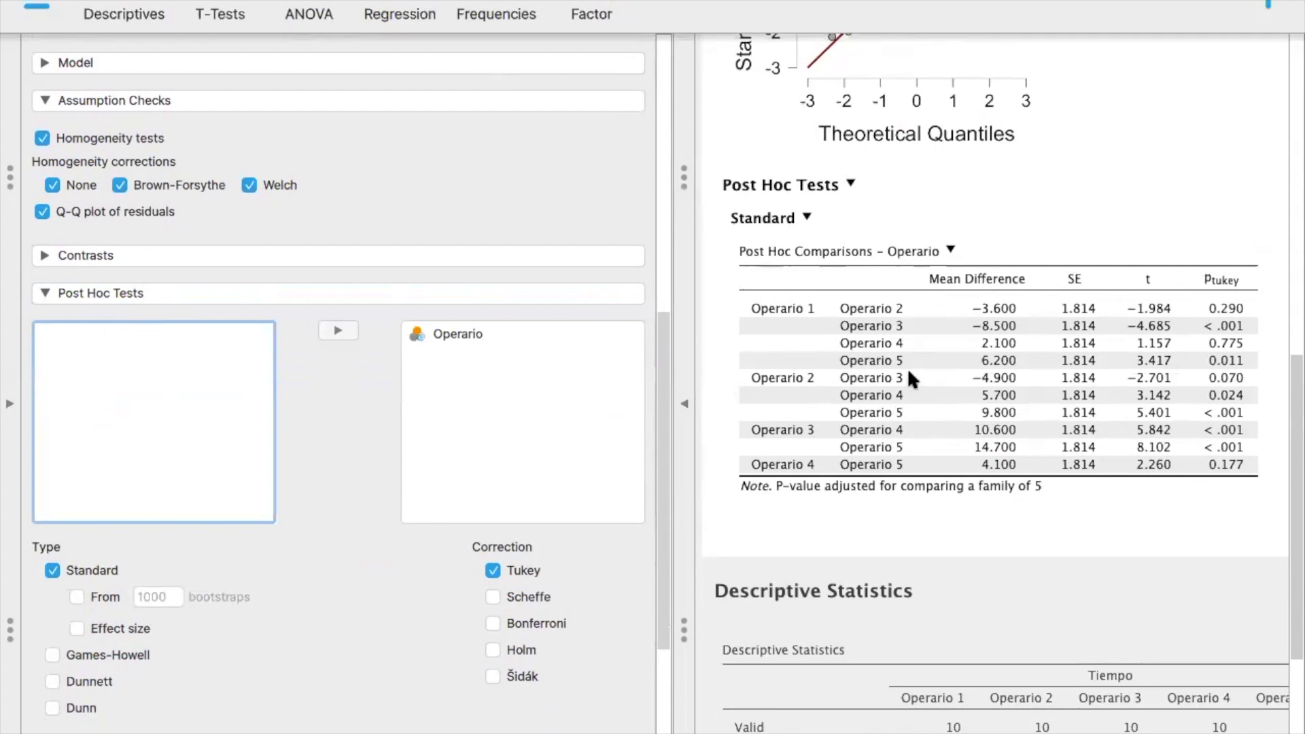
# Step: Add 95% confidence intervals to the post hoc comparisons and expand the results to read the full table
pyautogui.scroll(-3, 273, 515)
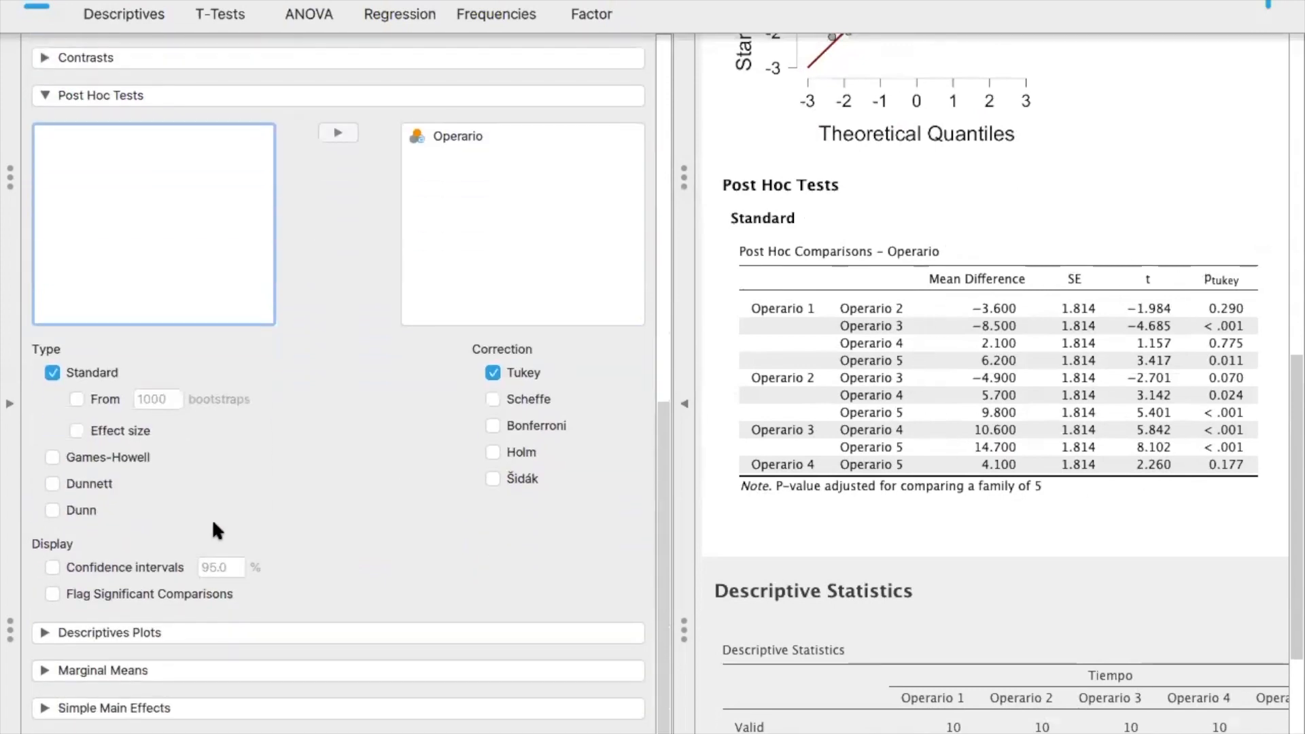
pyautogui.click(54, 571)
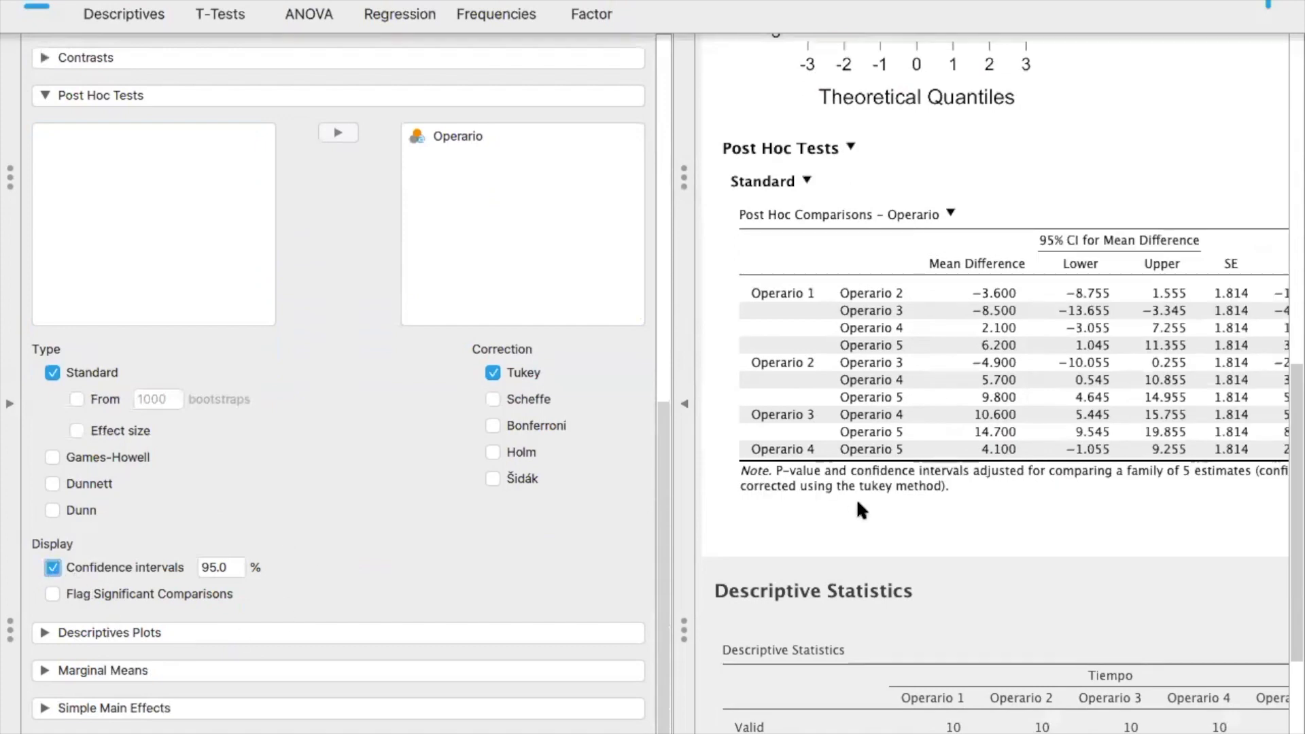
pyautogui.click(685, 407)
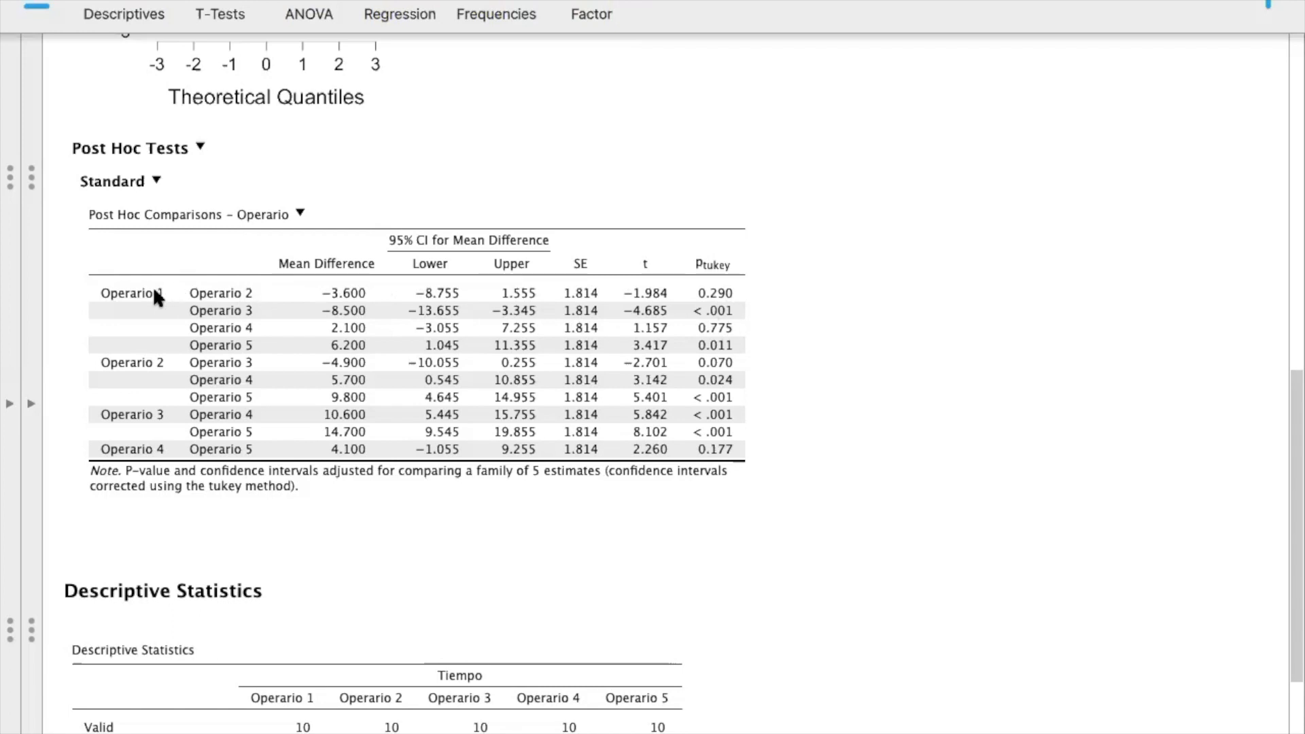
pyautogui.click(707, 348)
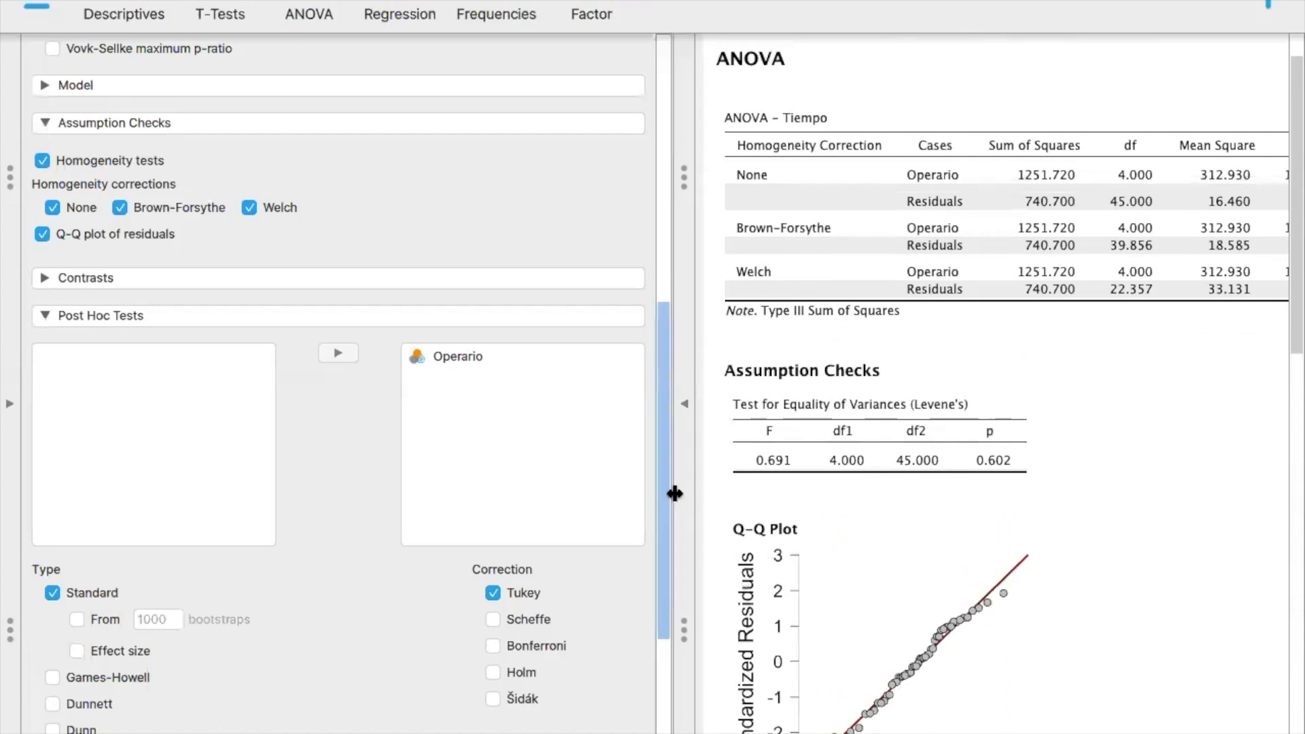
# Step: Add a descriptives plot to the ANOVA with Operario on the horizontal axis and error bars showing the 95% confidence interval
pyautogui.moveTo(665, 573); pyautogui.dragTo(669, 705)
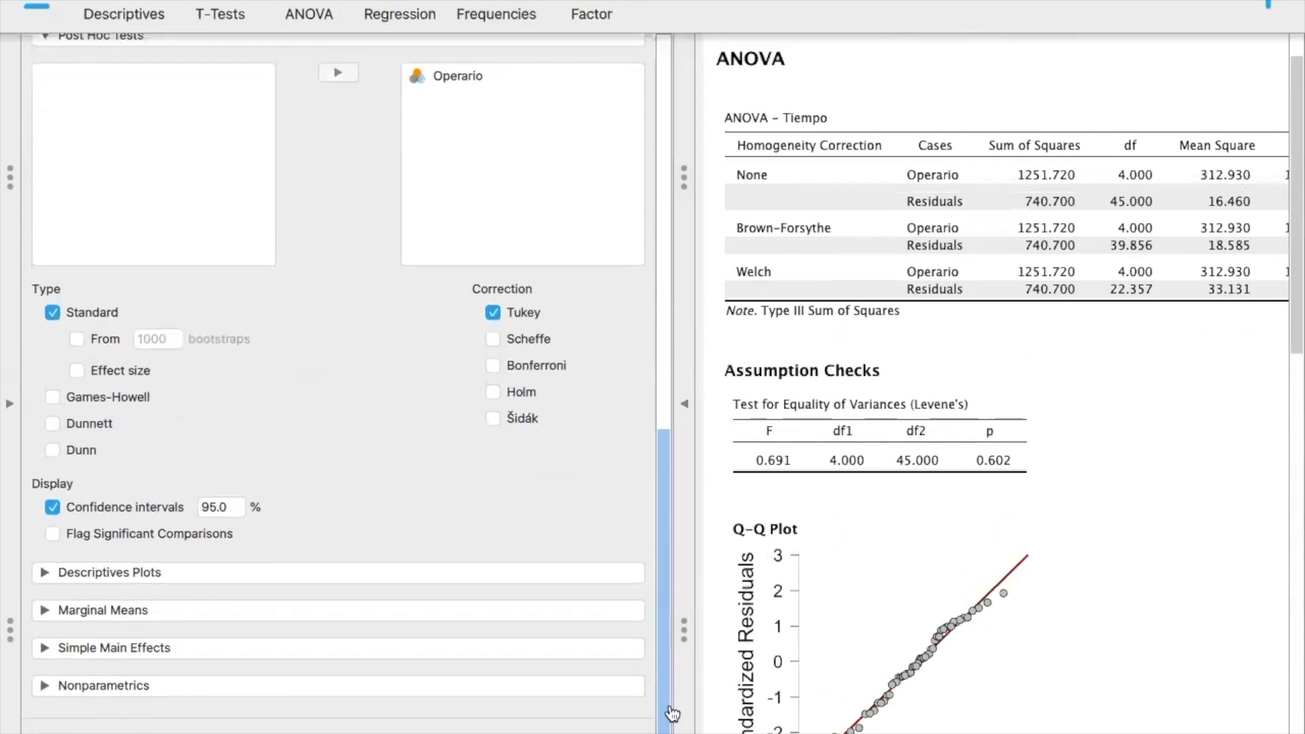
pyautogui.click(83, 578)
pyautogui.click(91, 631)
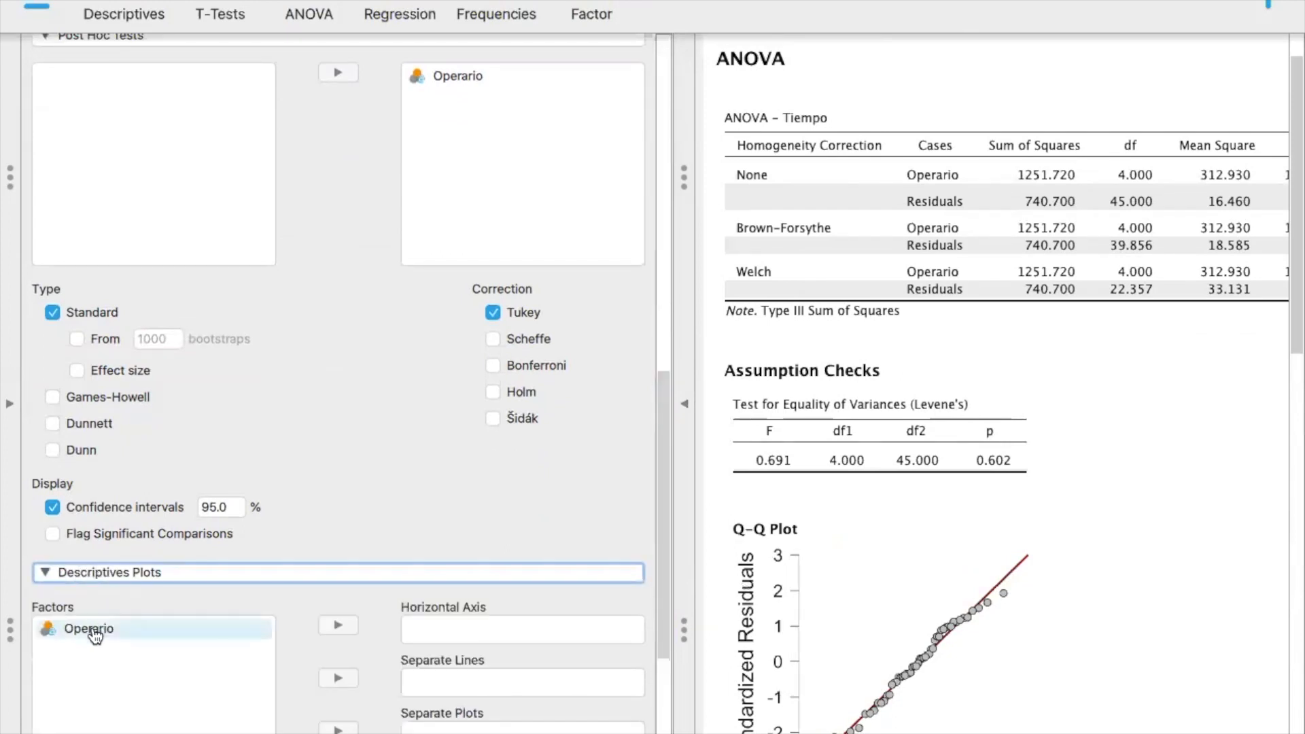
pyautogui.moveTo(669, 499); pyautogui.dragTo(668, 675)
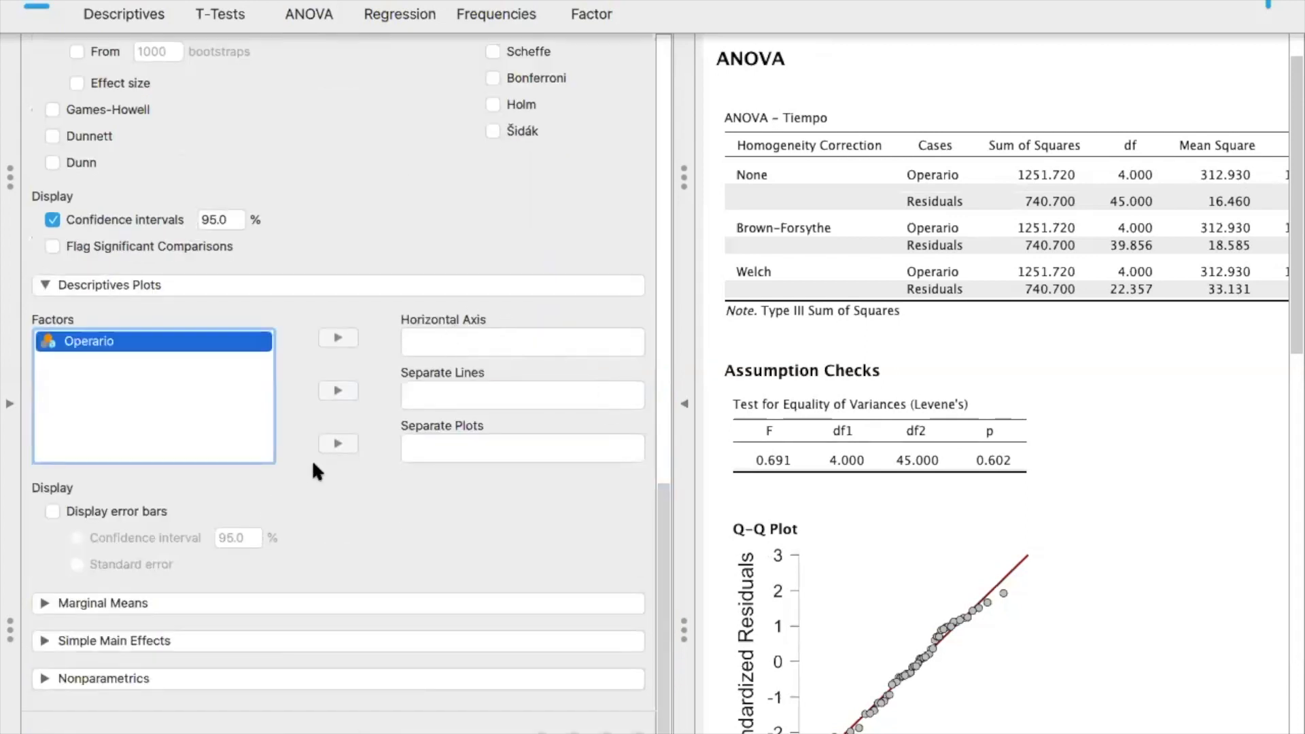
pyautogui.click(53, 513)
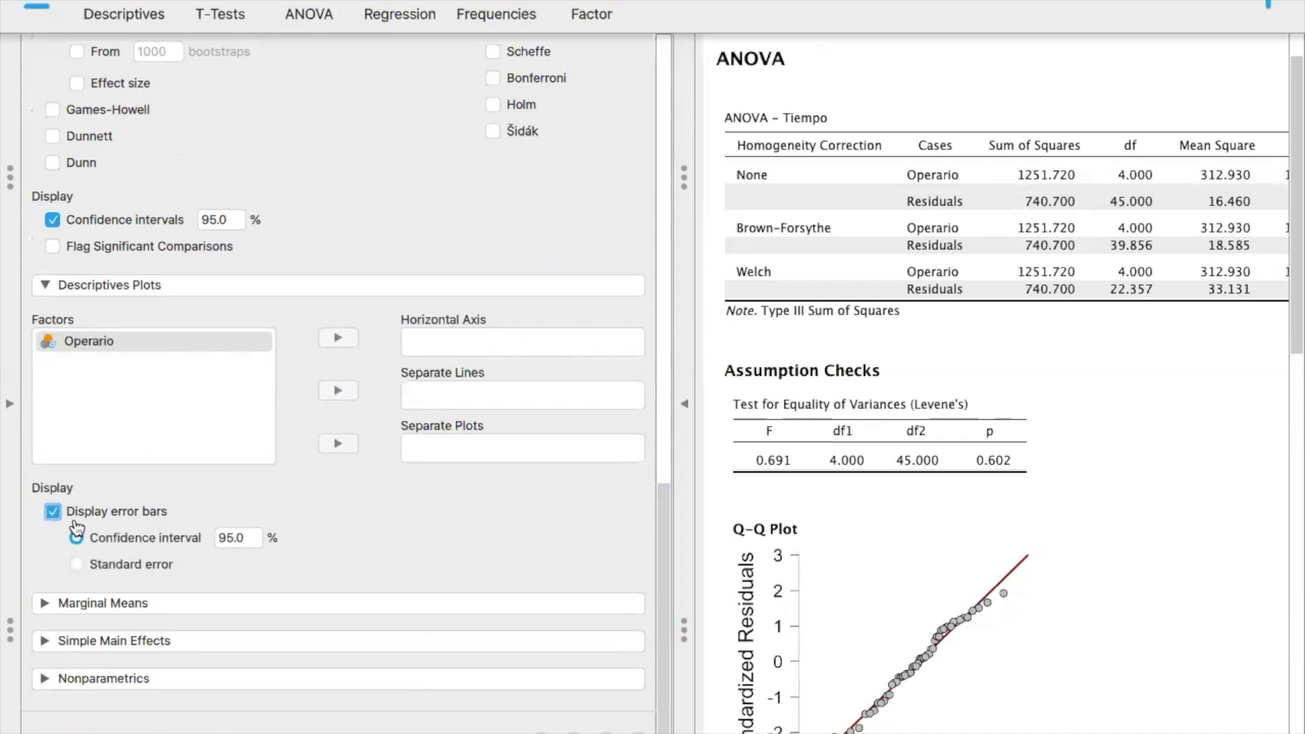
pyautogui.click(79, 541)
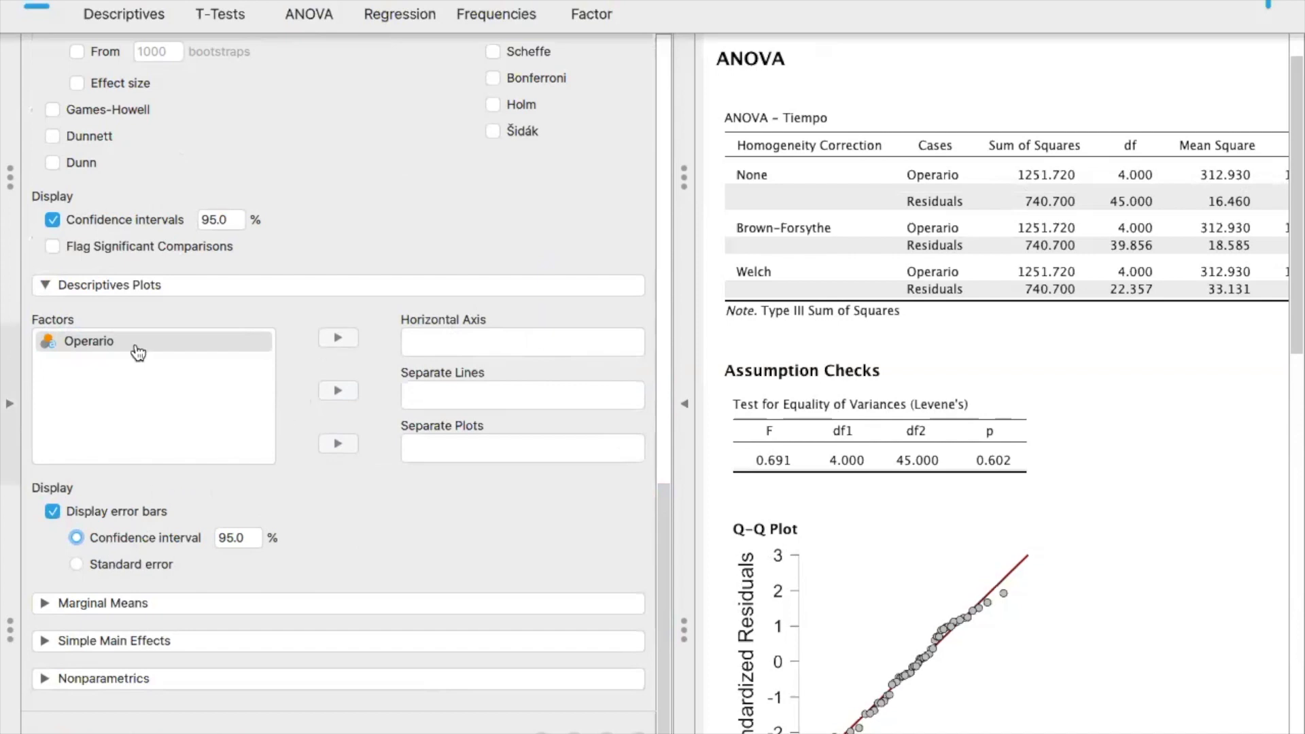
pyautogui.click(336, 344)
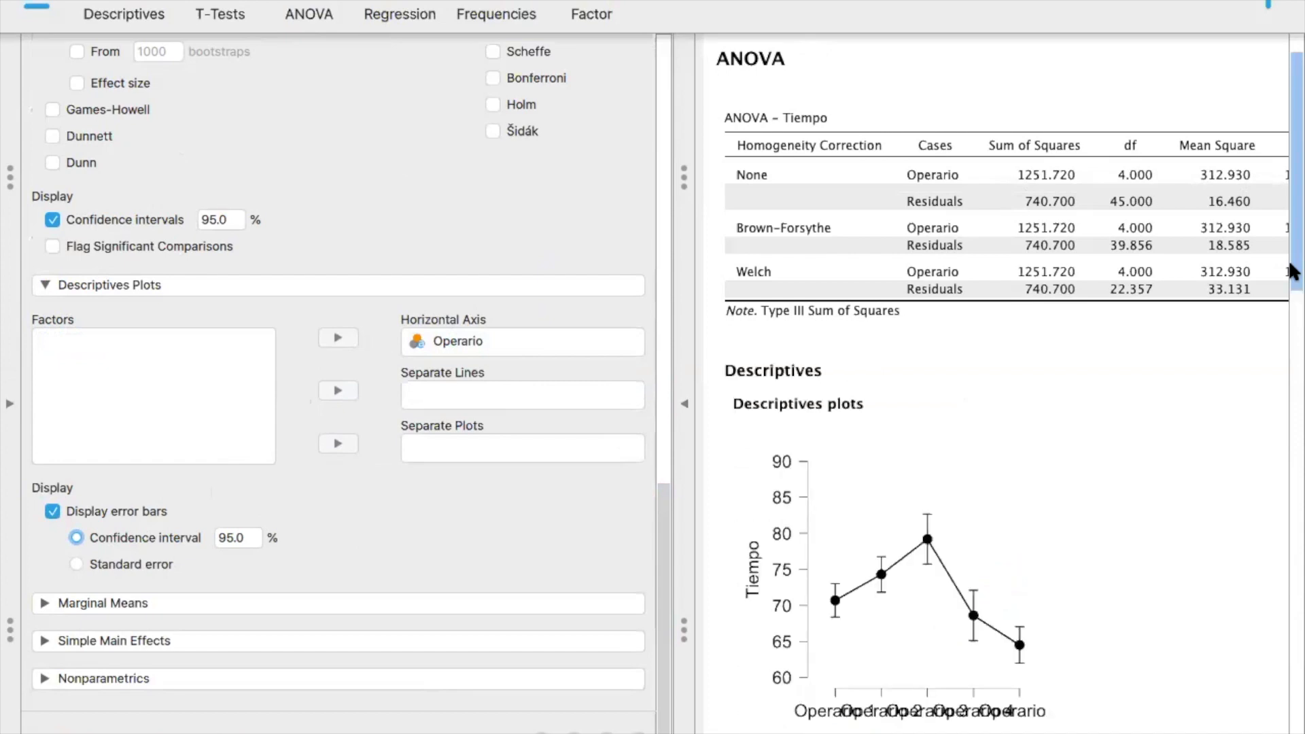
# Step: Expand the results and enlarge the descriptives plot until the operator labels on its axis no longer overlap
pyautogui.moveTo(1293, 272); pyautogui.dragTo(1291, 446)
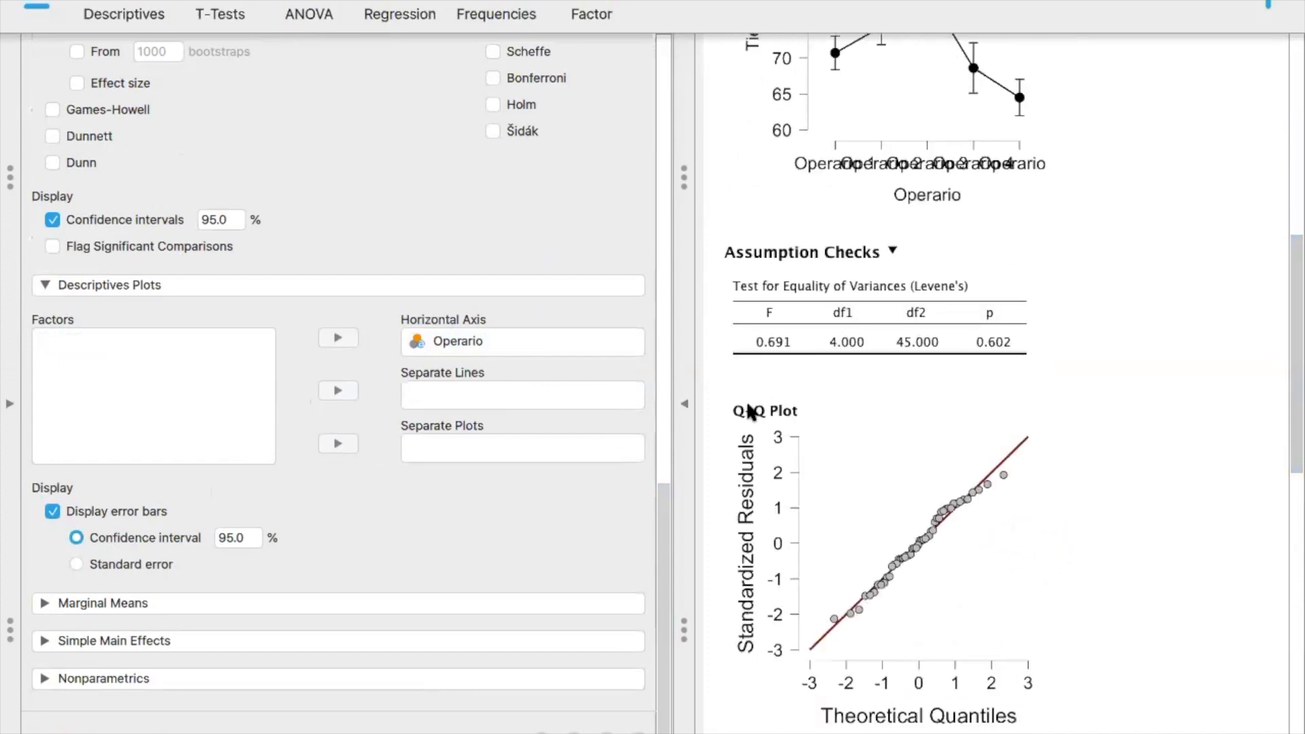
pyautogui.click(684, 403)
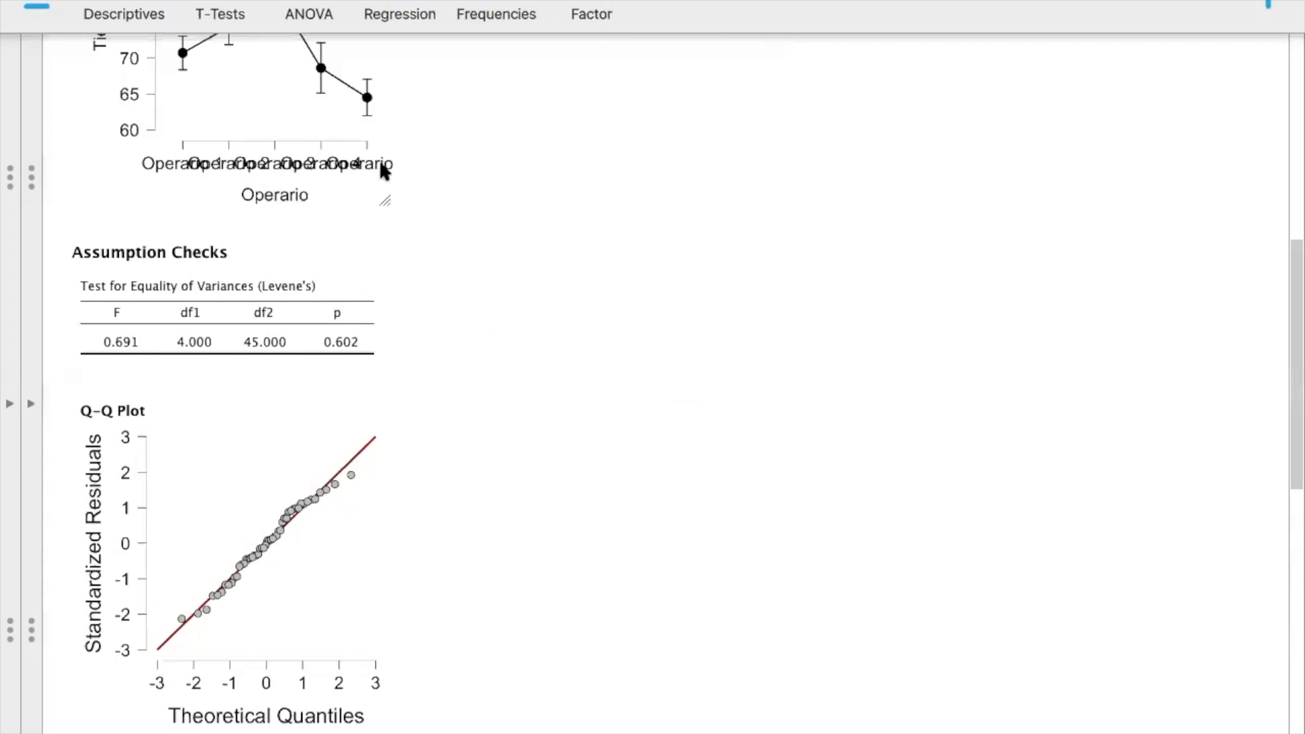
pyautogui.moveTo(387, 200); pyautogui.dragTo(751, 503)
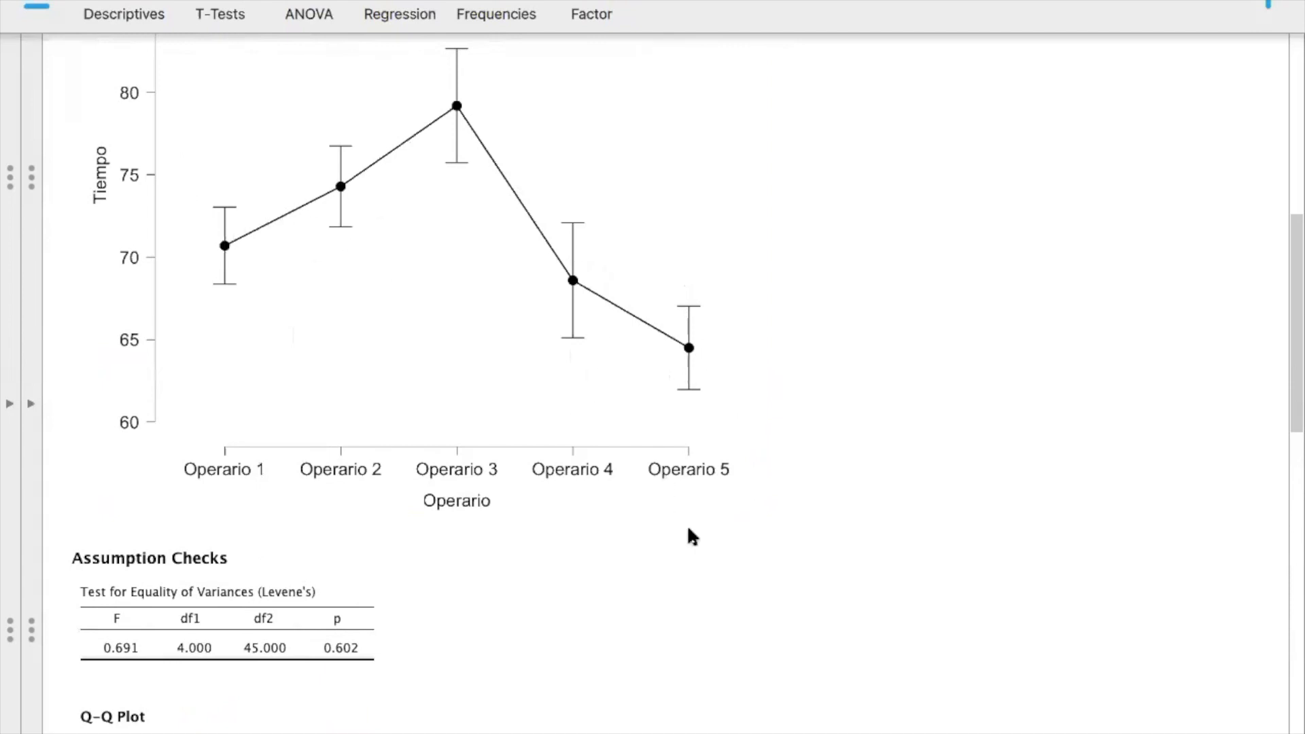
# Step: Review the enlarged descriptives plot, the assumption checks and the Tukey post hoc comparisons table for Operario
pyautogui.scroll(-3, 690, 537)
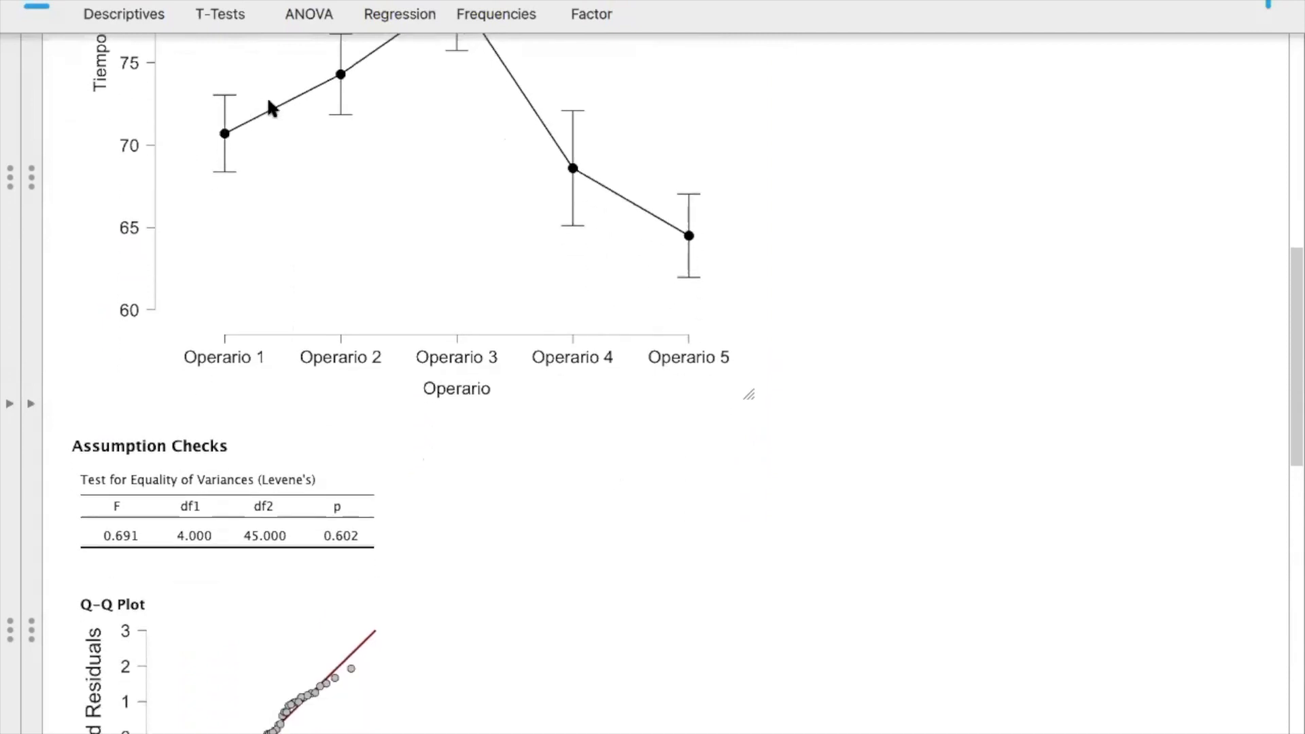
pyautogui.scroll(-10, 682, 431)
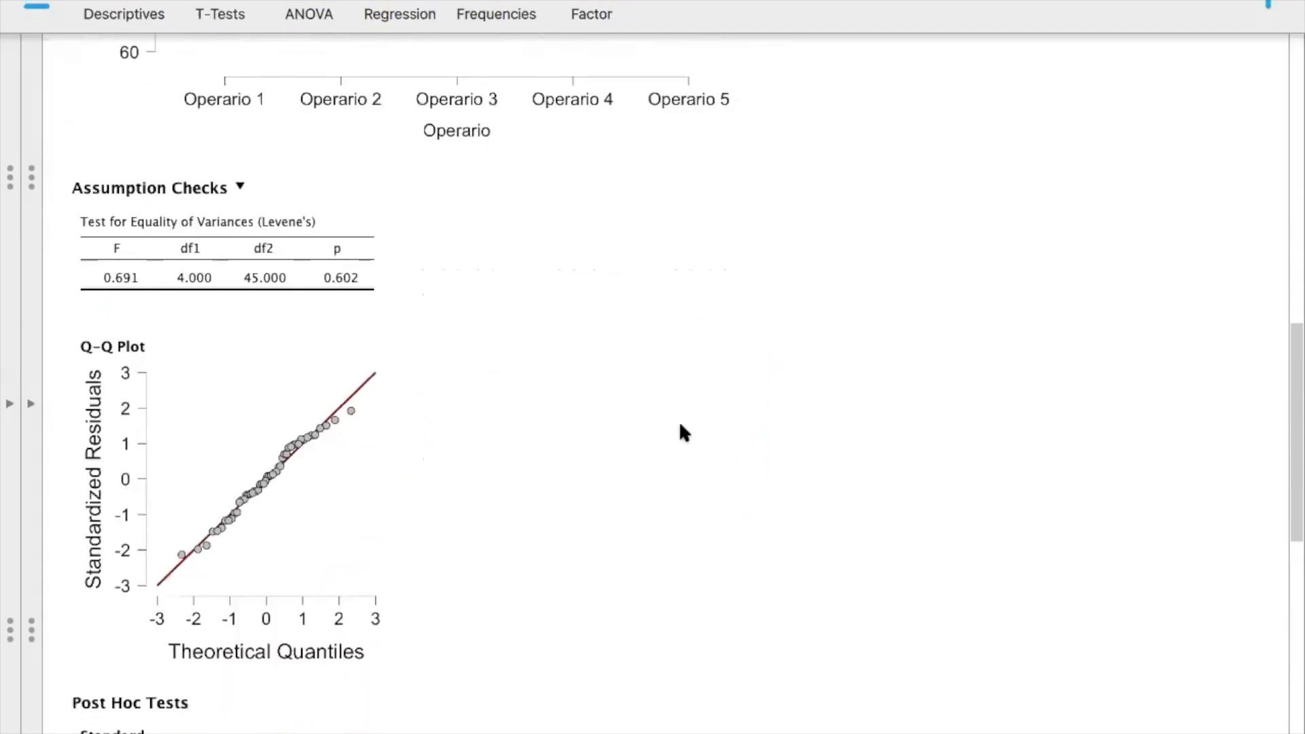
pyautogui.scroll(-5, 682, 430)
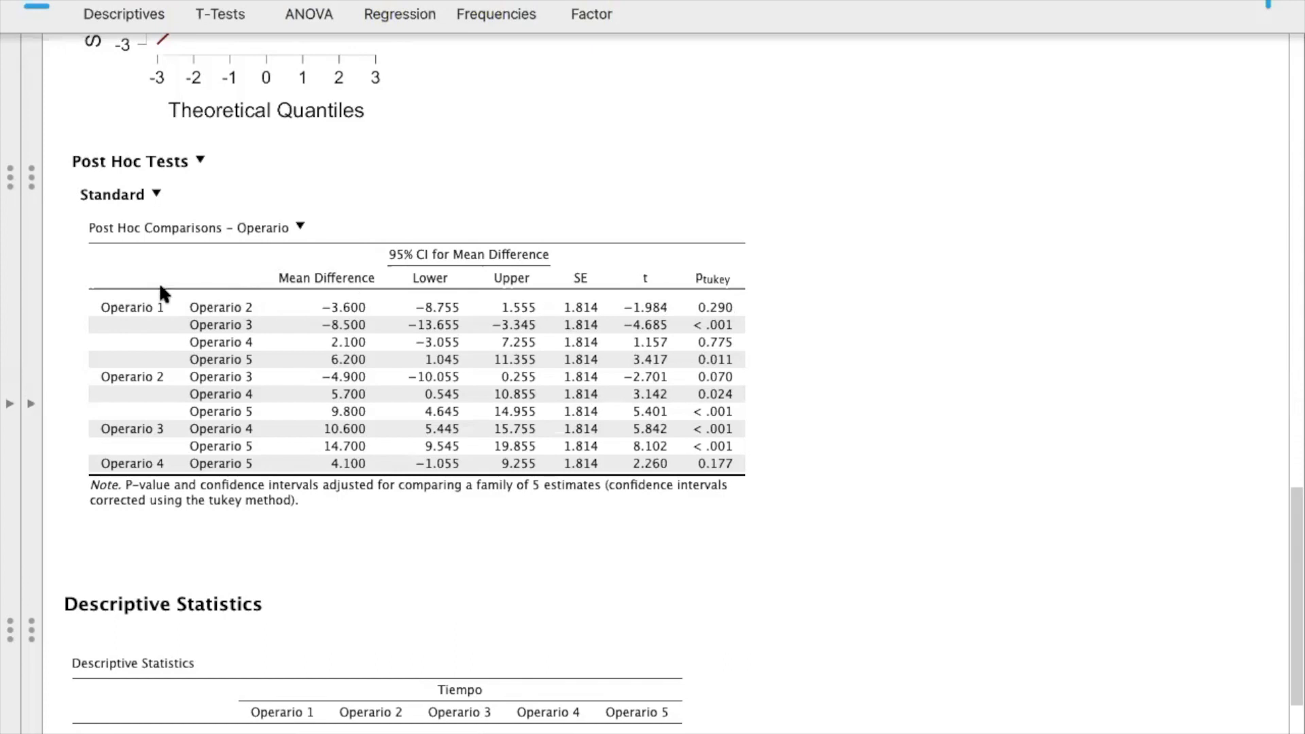
# Step: Bring back the analysis options, switch to the presentation slide on post hoc test alternatives, and return to JASP
pyautogui.click(35, 407)
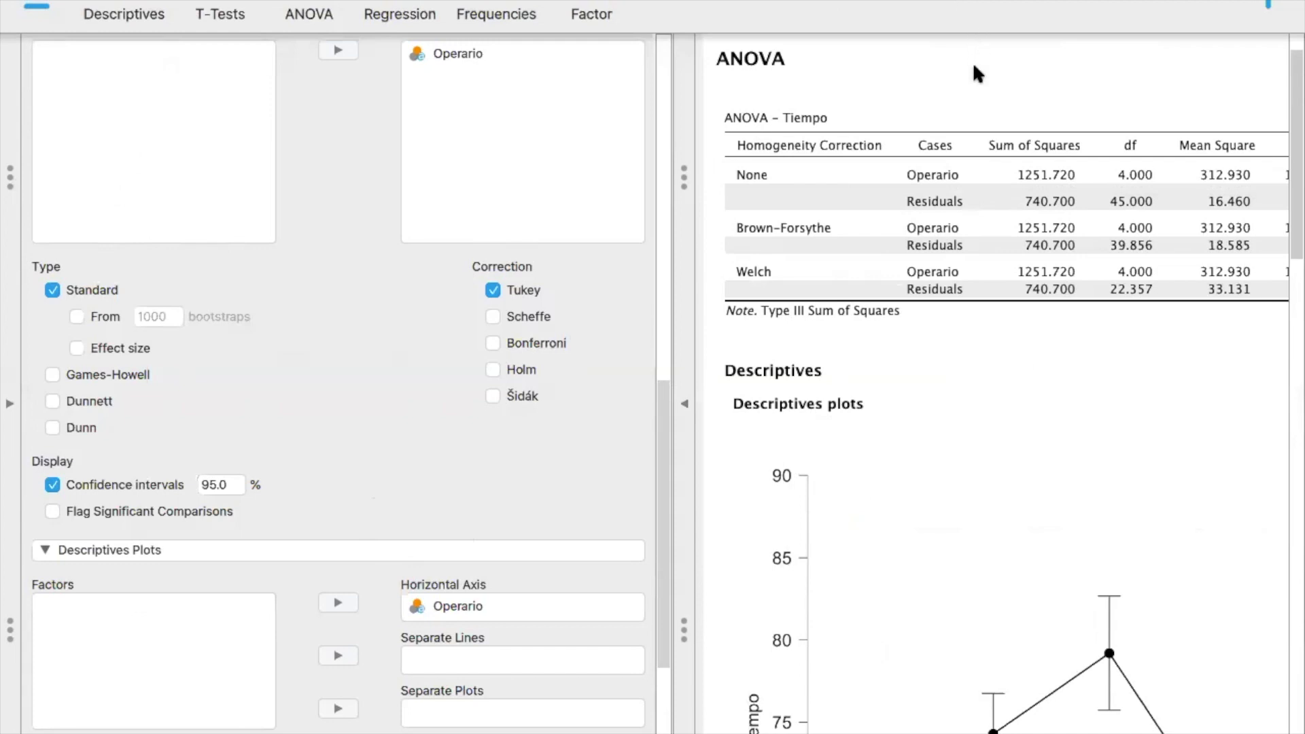
pyautogui.press('super+Tab')
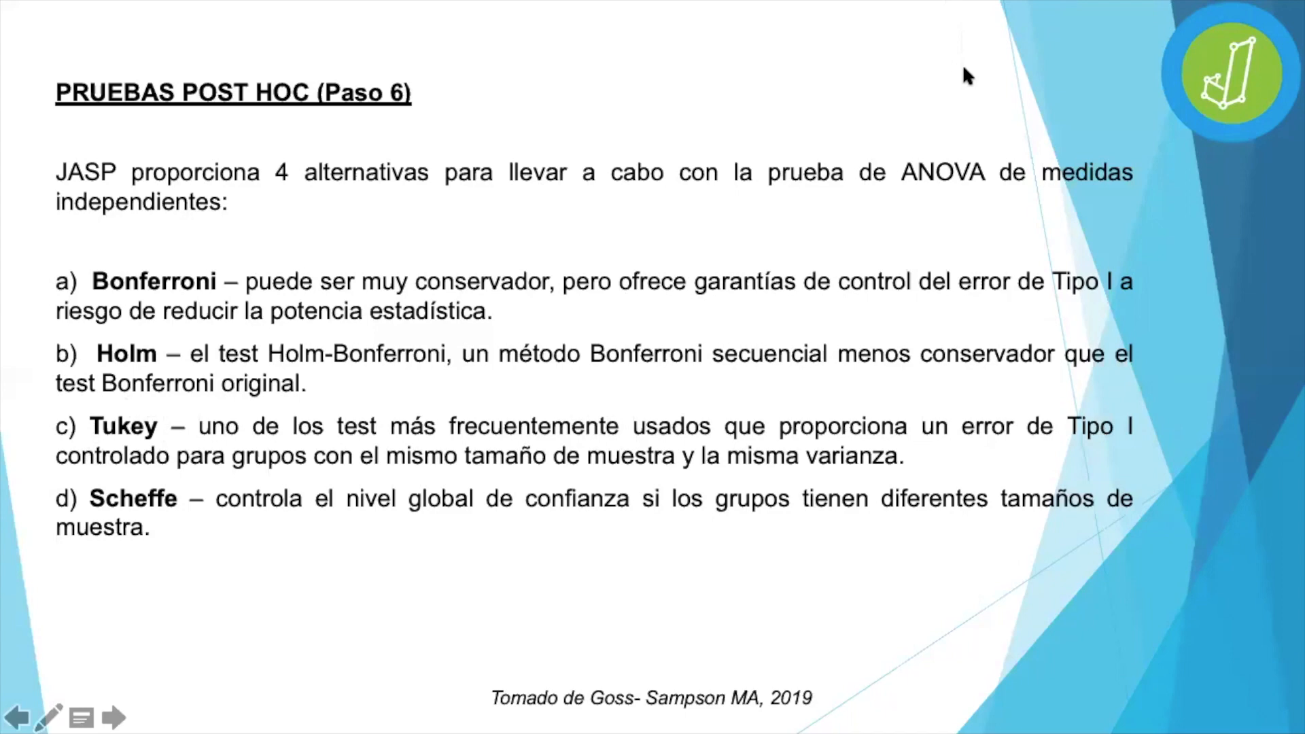
pyautogui.click(787, 329)
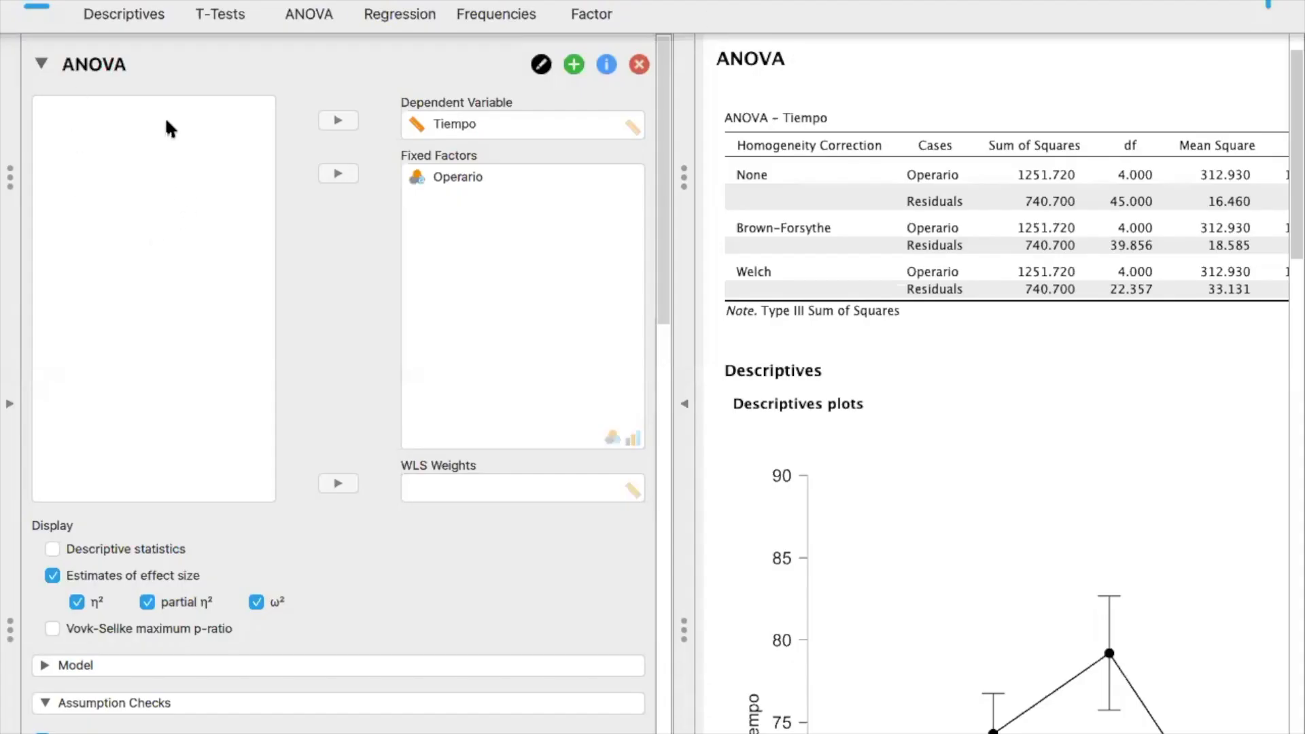
# Step: Create a new Descriptive Statistics analysis with Tiempo as the variable, split by Operario
pyautogui.click(150, 15)
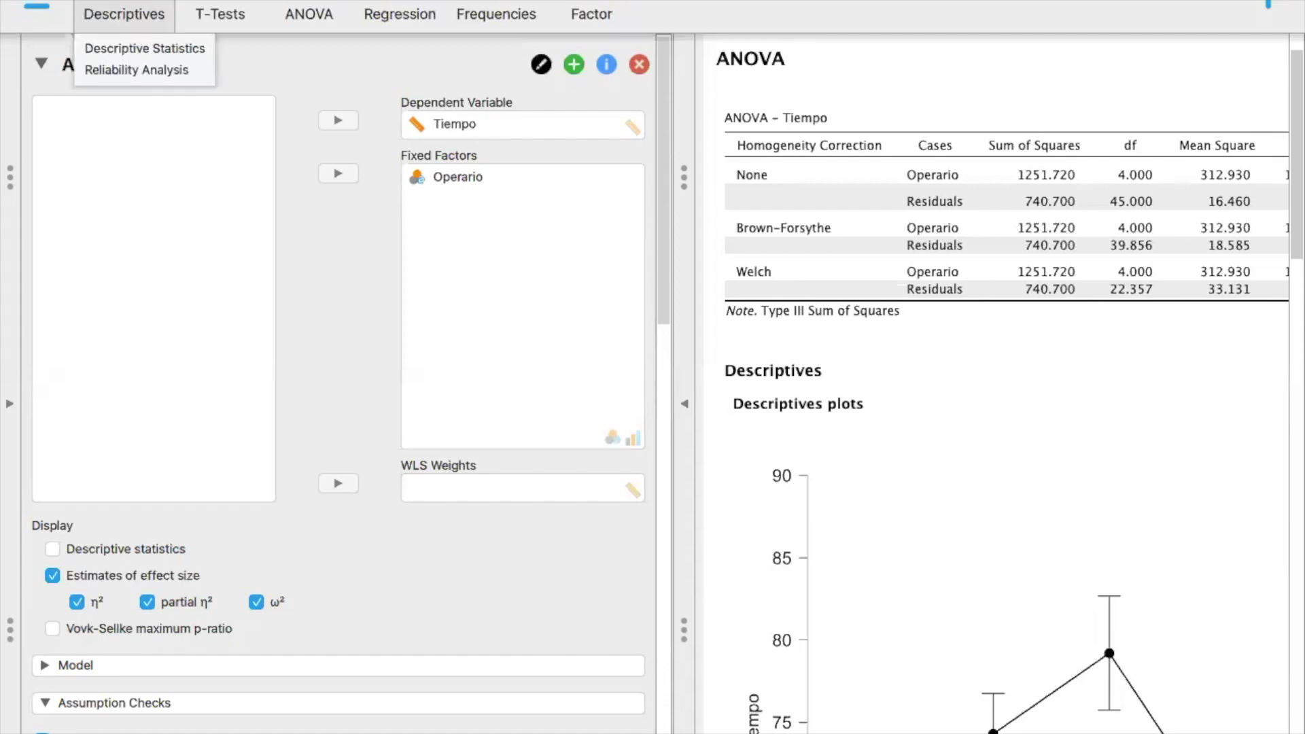
pyautogui.click(128, 45)
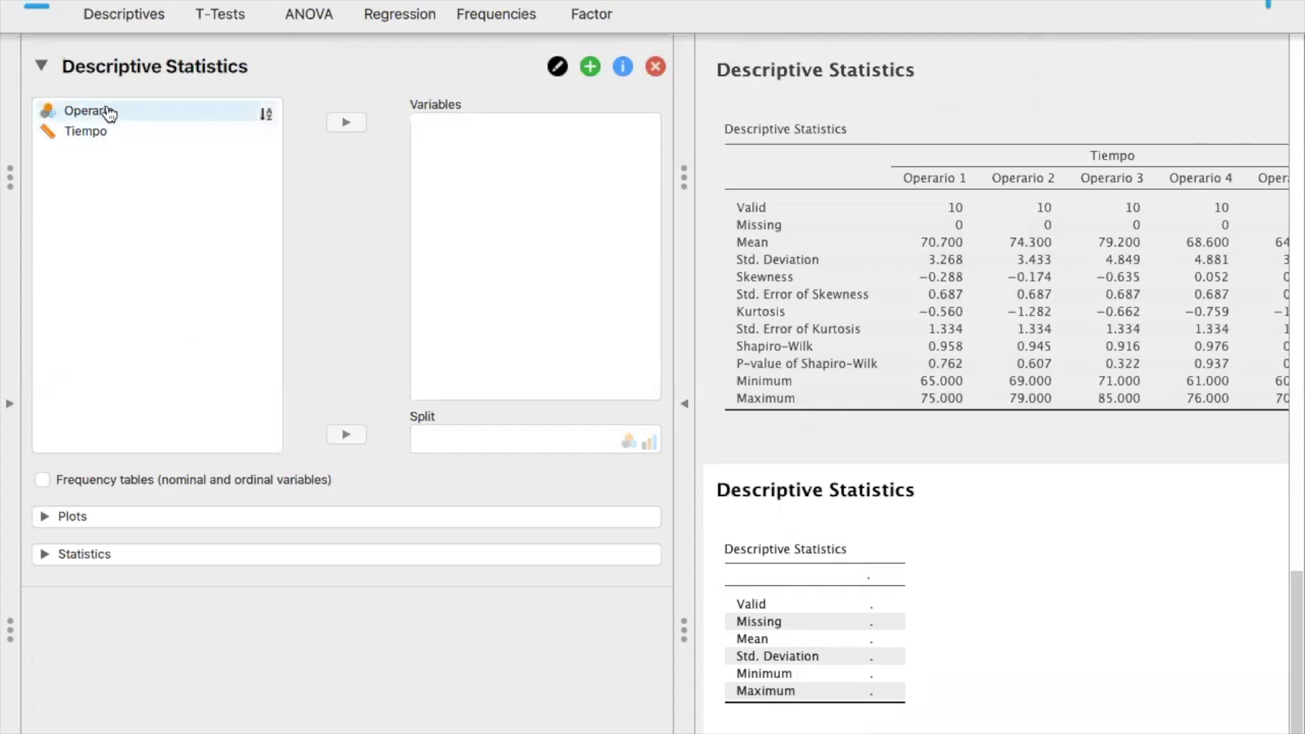
pyautogui.click(99, 129)
pyautogui.scroll(3, 315, 137)
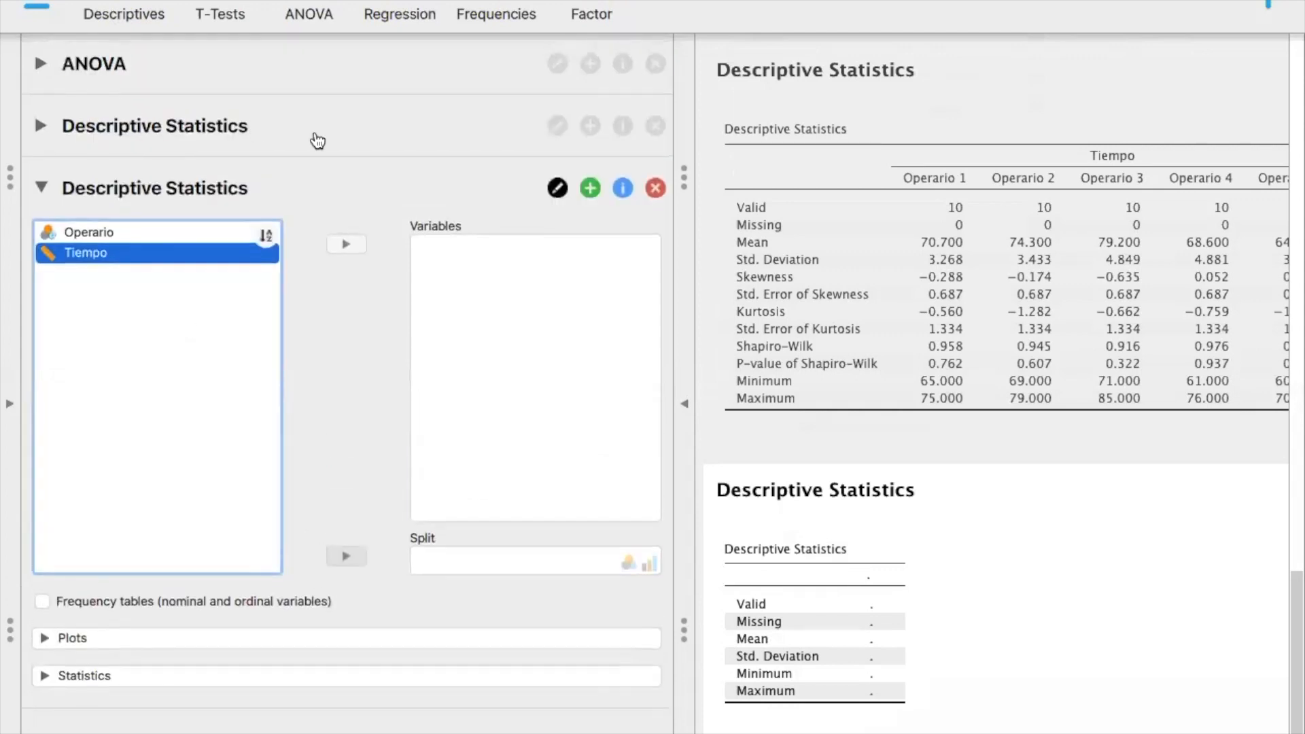
pyautogui.click(348, 246)
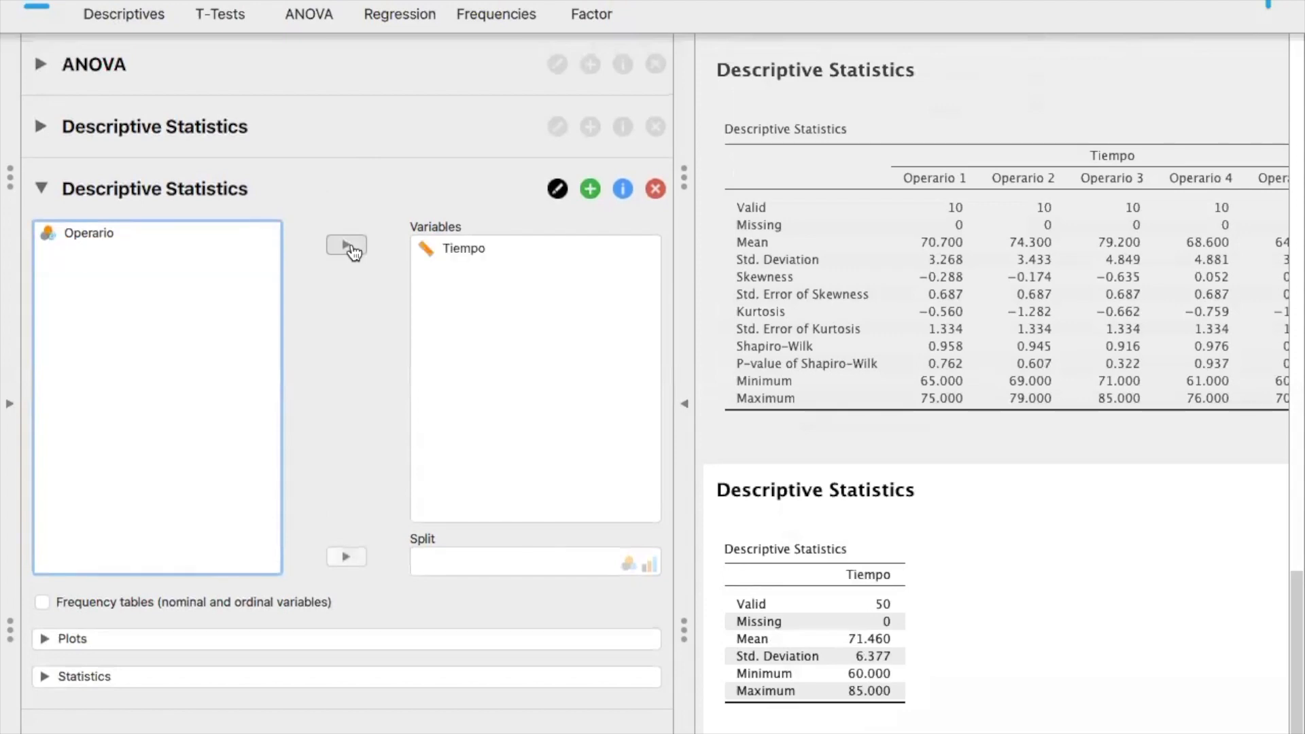
pyautogui.click(117, 234)
pyautogui.click(346, 557)
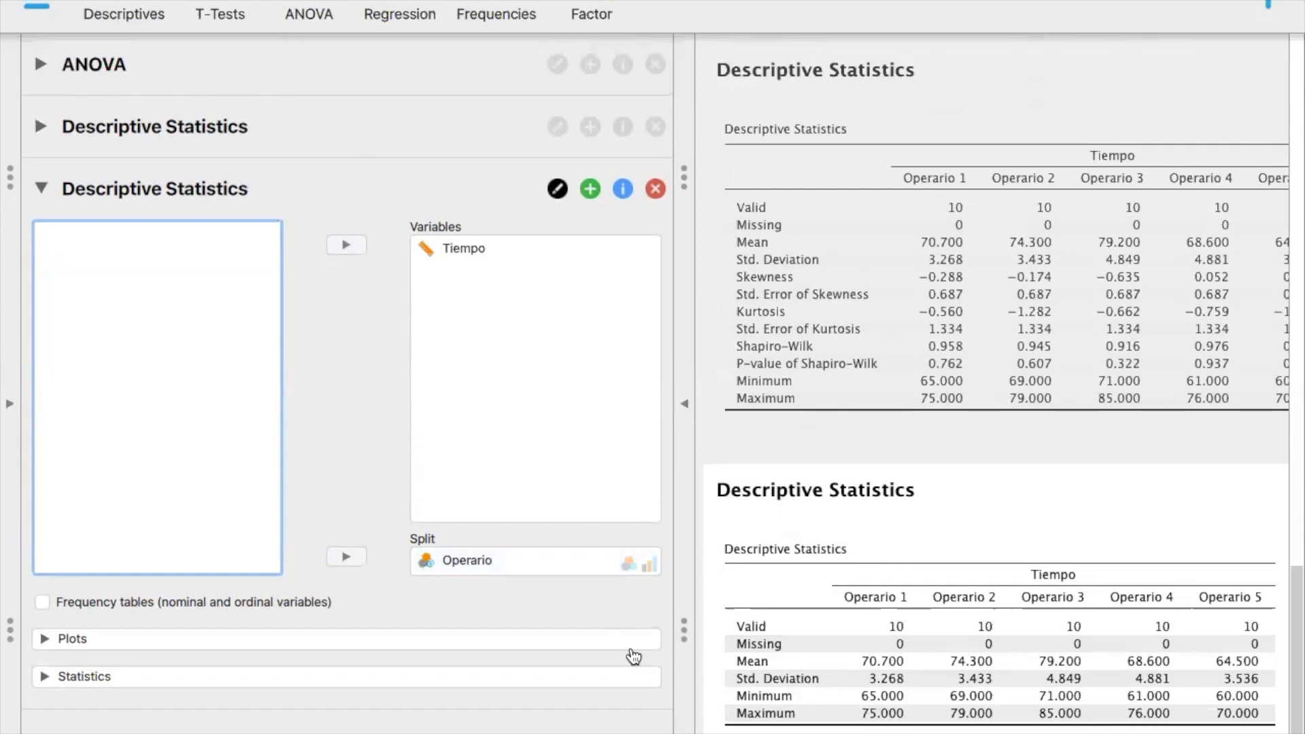
# Step: Add boxplots with the boxplot element to the new Descriptive Statistics analysis
pyautogui.click(85, 640)
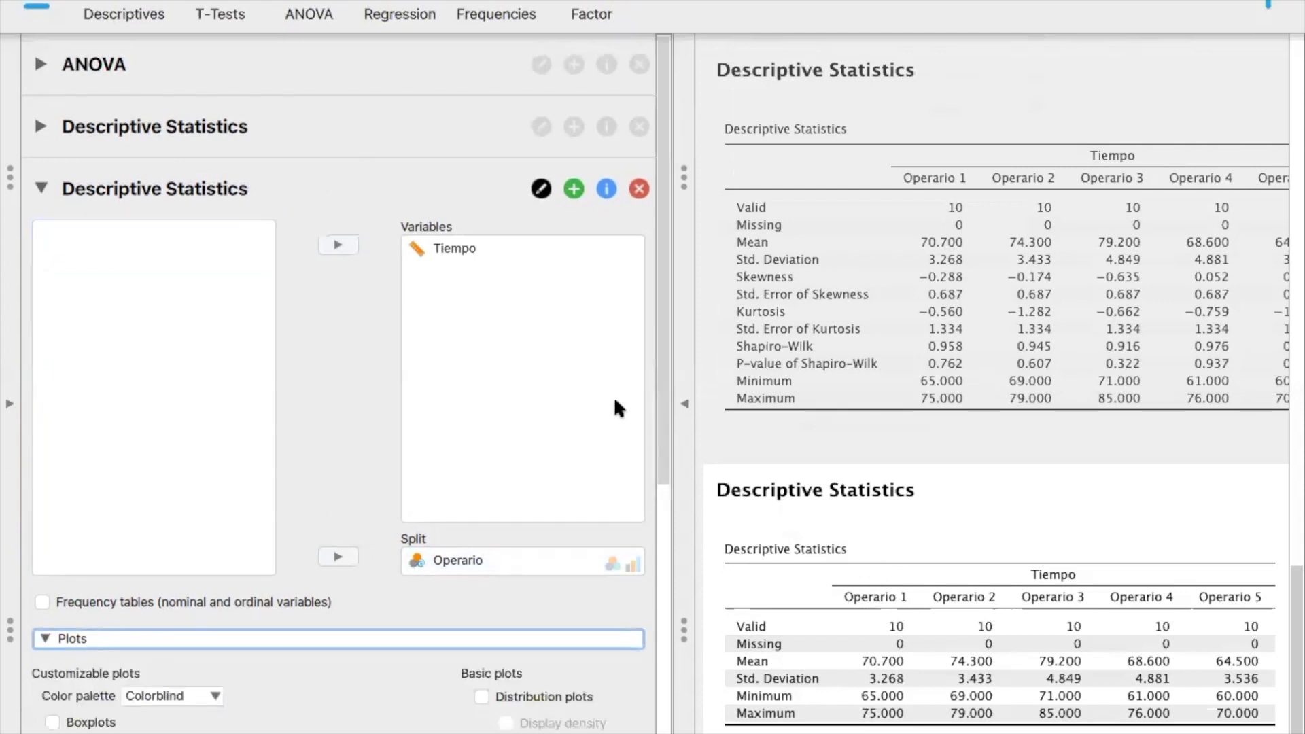
pyautogui.moveTo(667, 427); pyautogui.dragTo(667, 671)
pyautogui.scroll(-1, 667, 671)
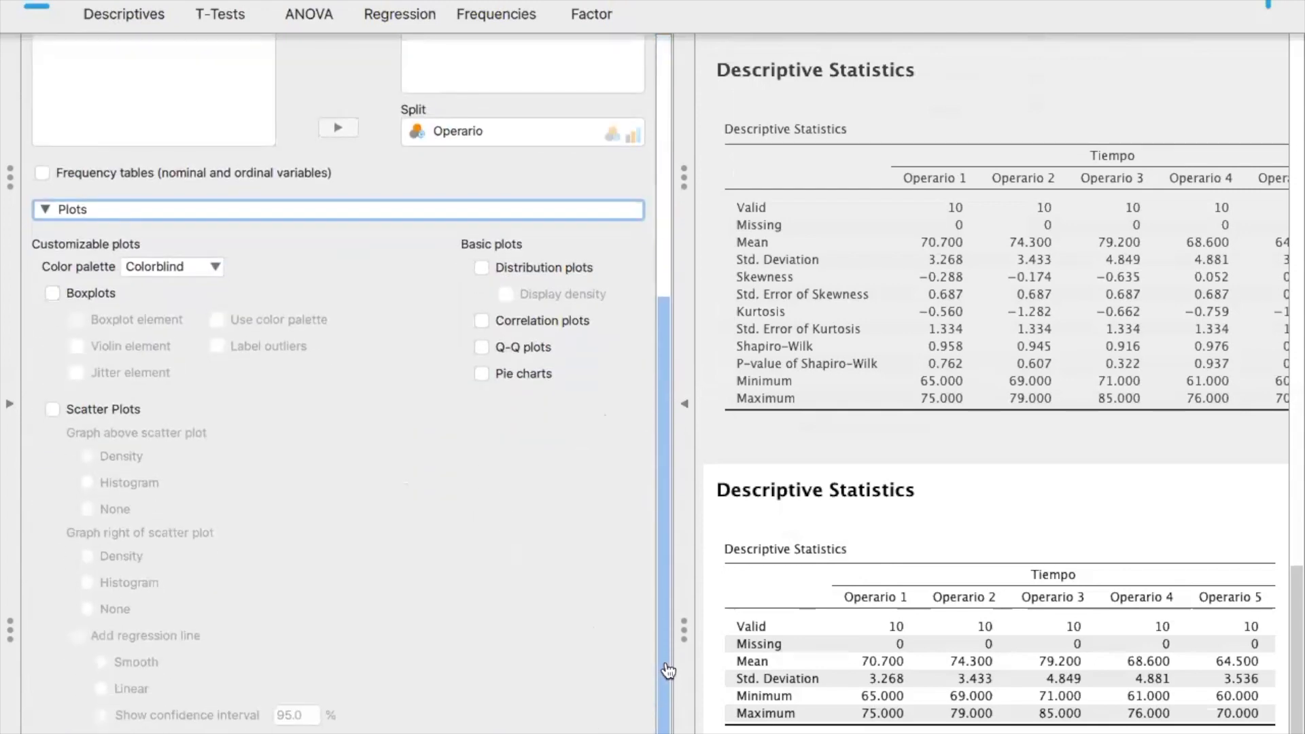
pyautogui.click(54, 294)
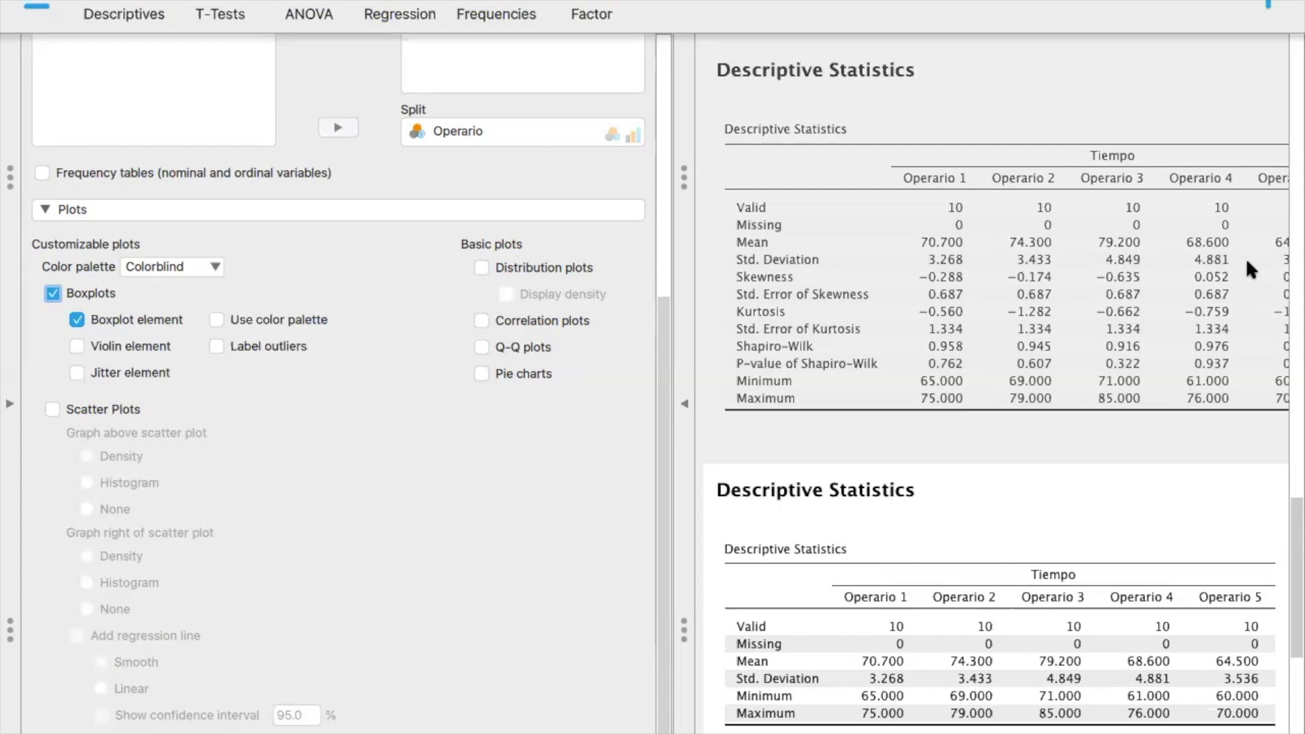
# Step: Expand the results at the Tiempo boxplots by Operario and enlarge the plot
pyautogui.scroll(3, 1200, 300)
pyautogui.scroll(-10, 1198, 307)
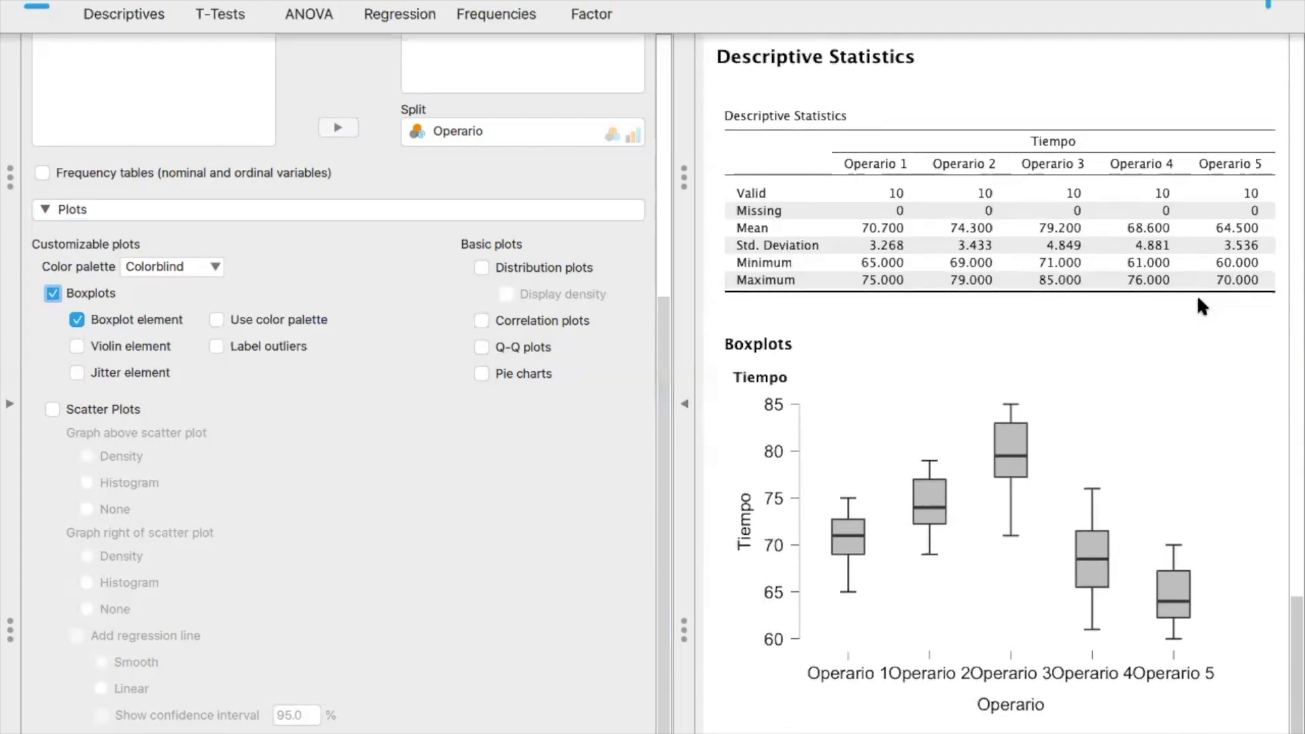
pyautogui.click(685, 404)
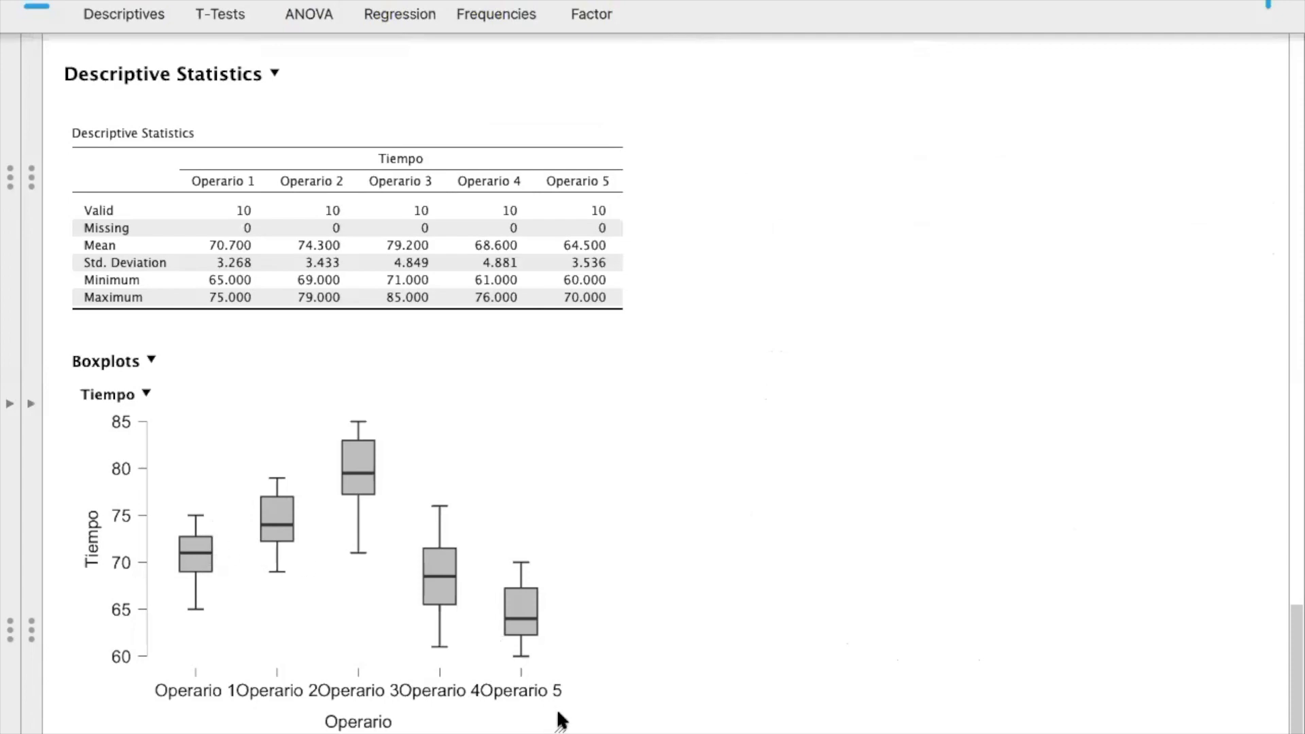
pyautogui.moveTo(563, 726); pyautogui.dragTo(727, 733)
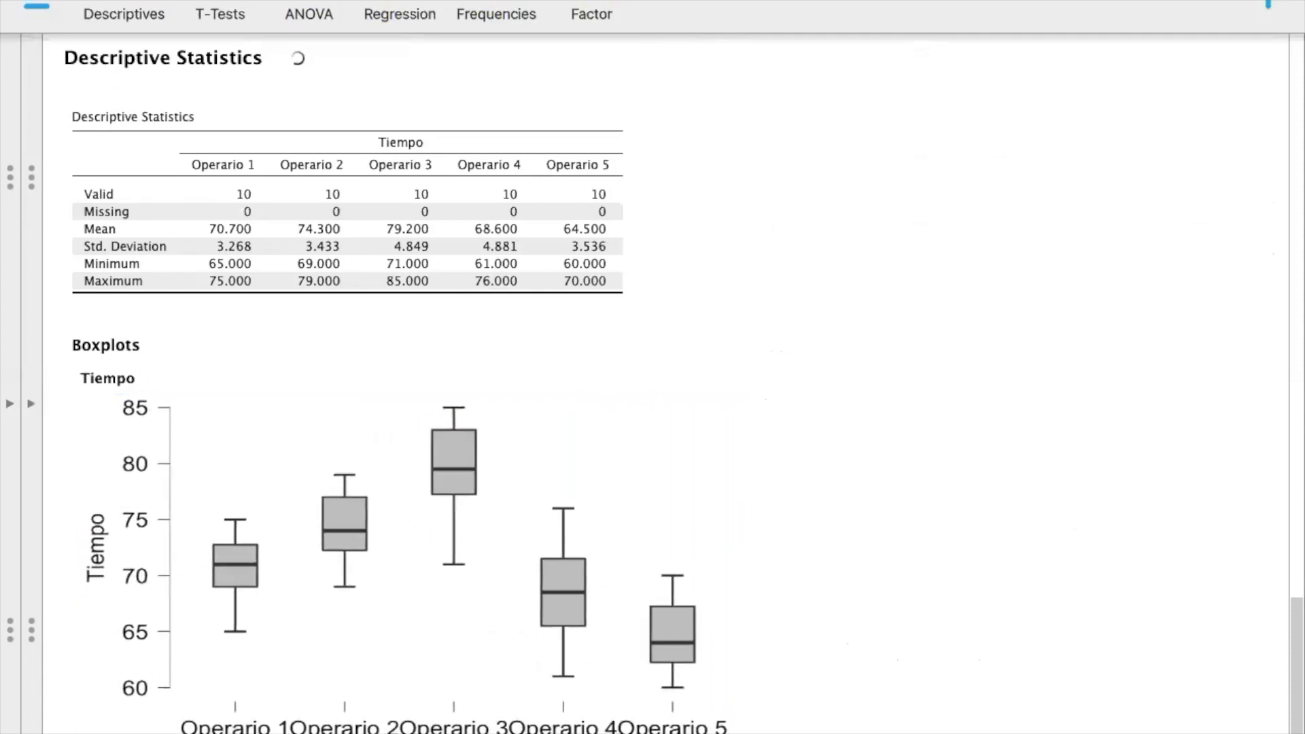